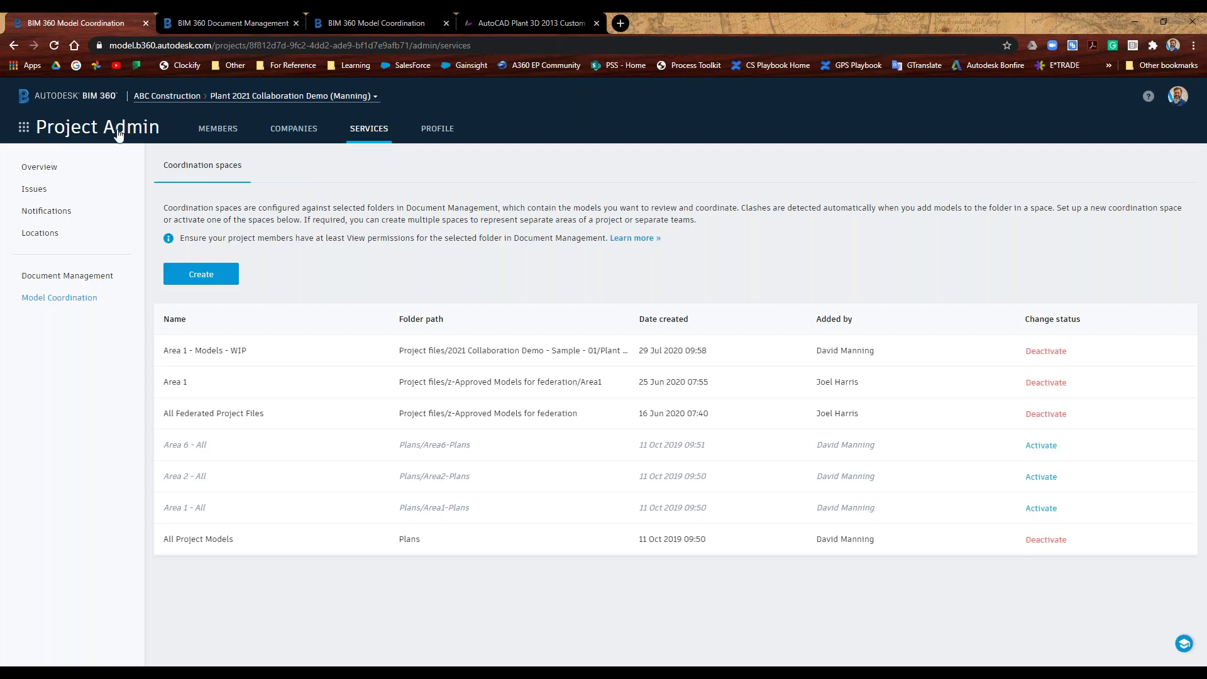
click(23, 127)
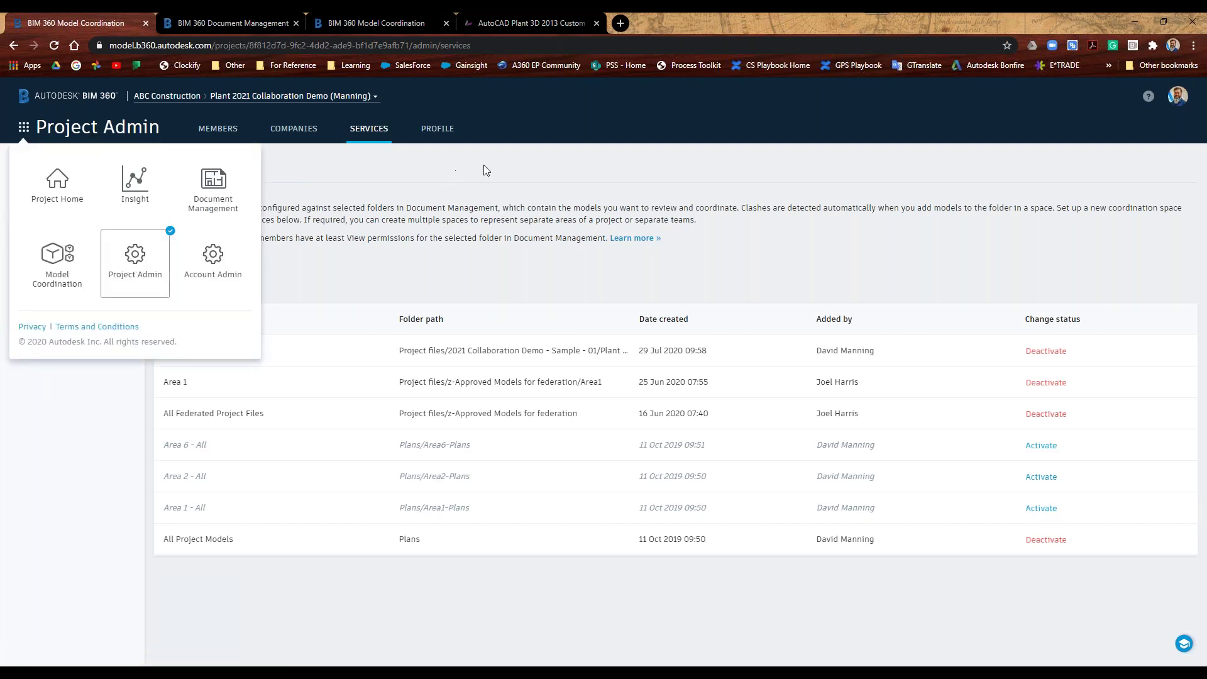
click(511, 165)
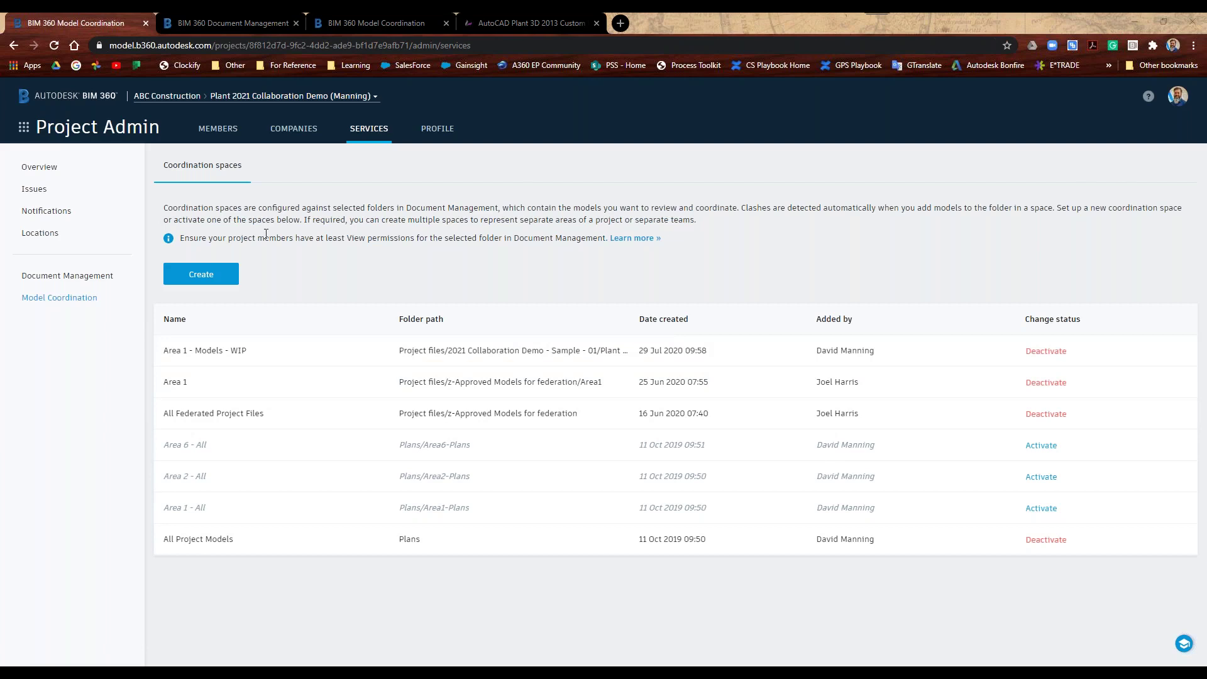
click(207, 275)
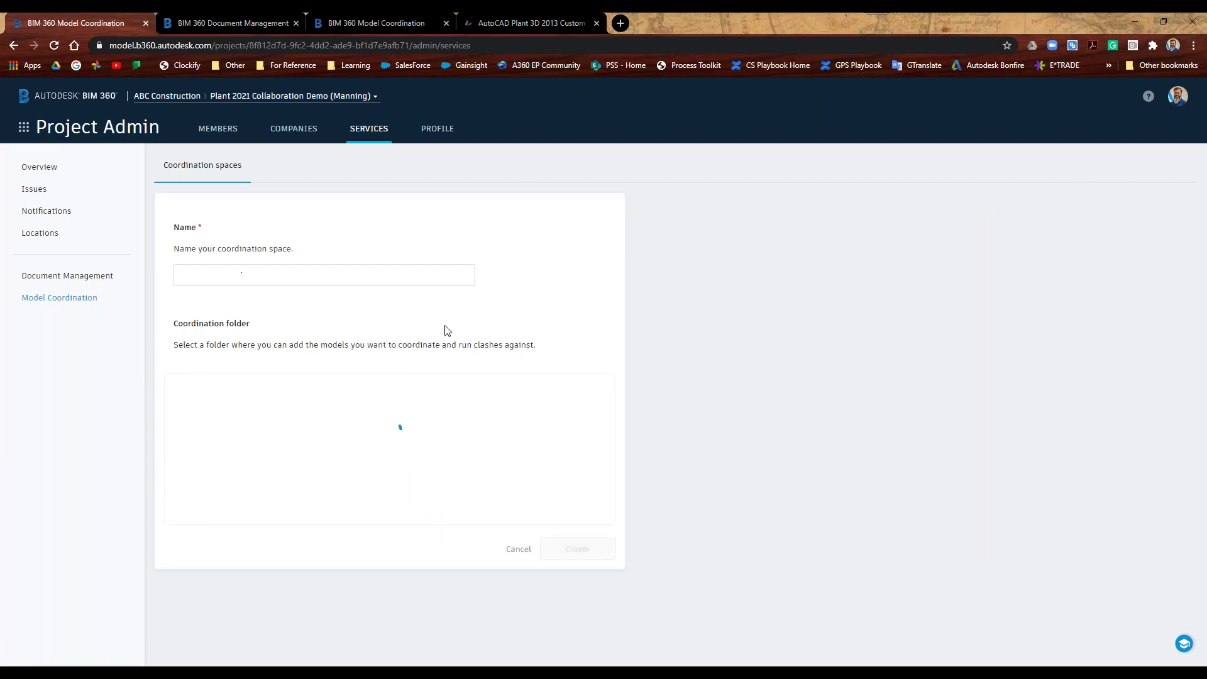
click(333, 277)
text(TEst)
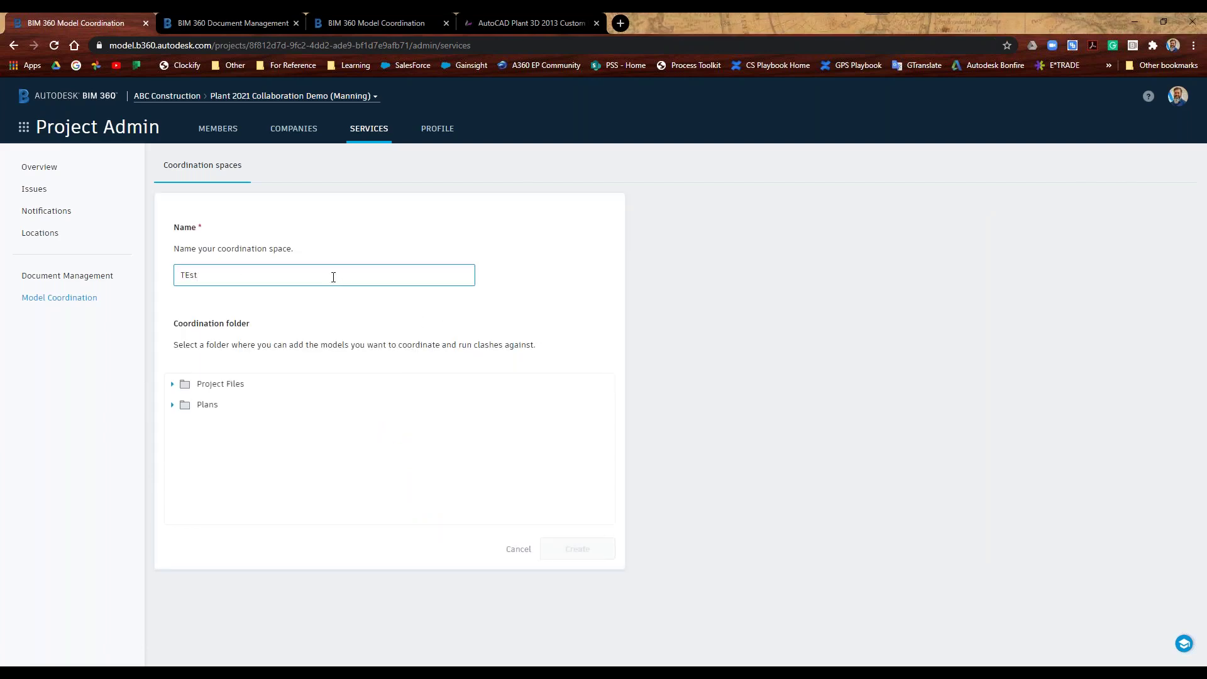
click(173, 405)
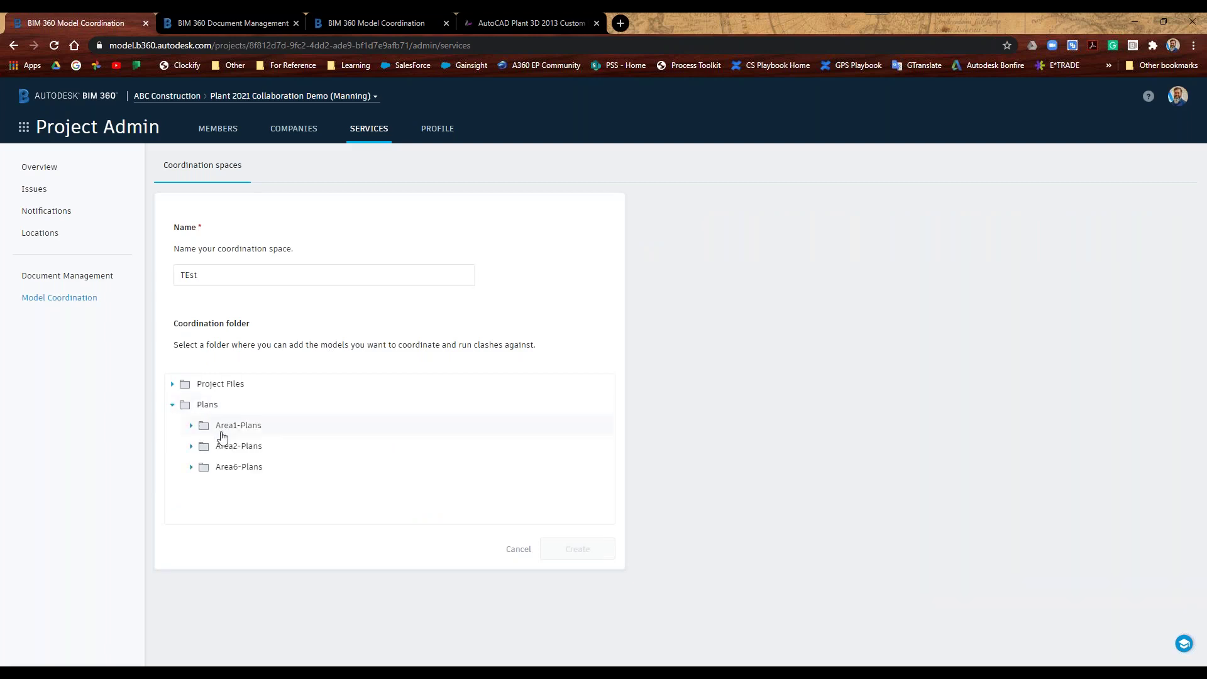
click(172, 385)
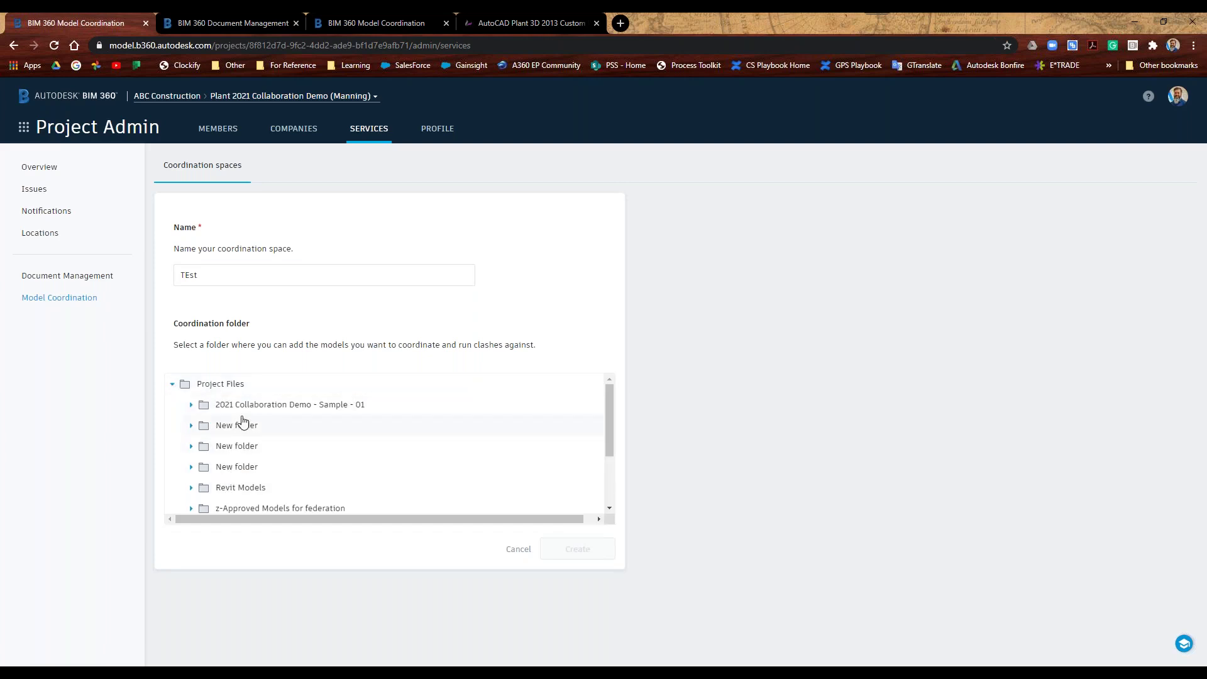
click(172, 385)
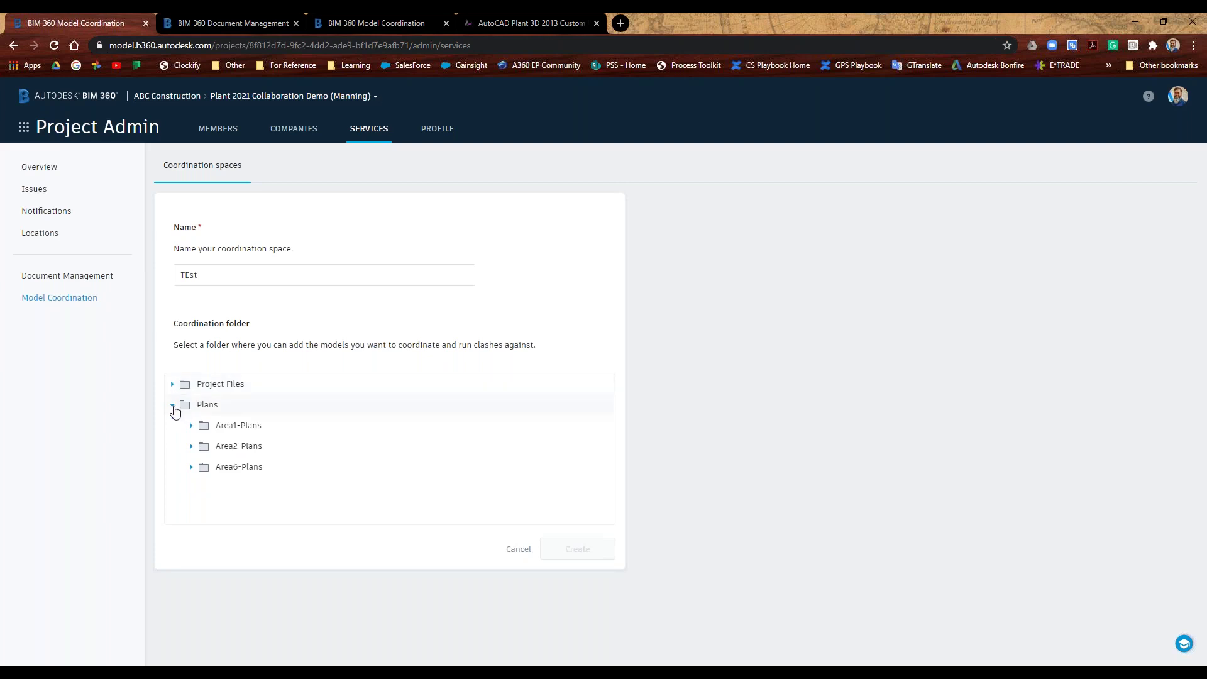
click(174, 408)
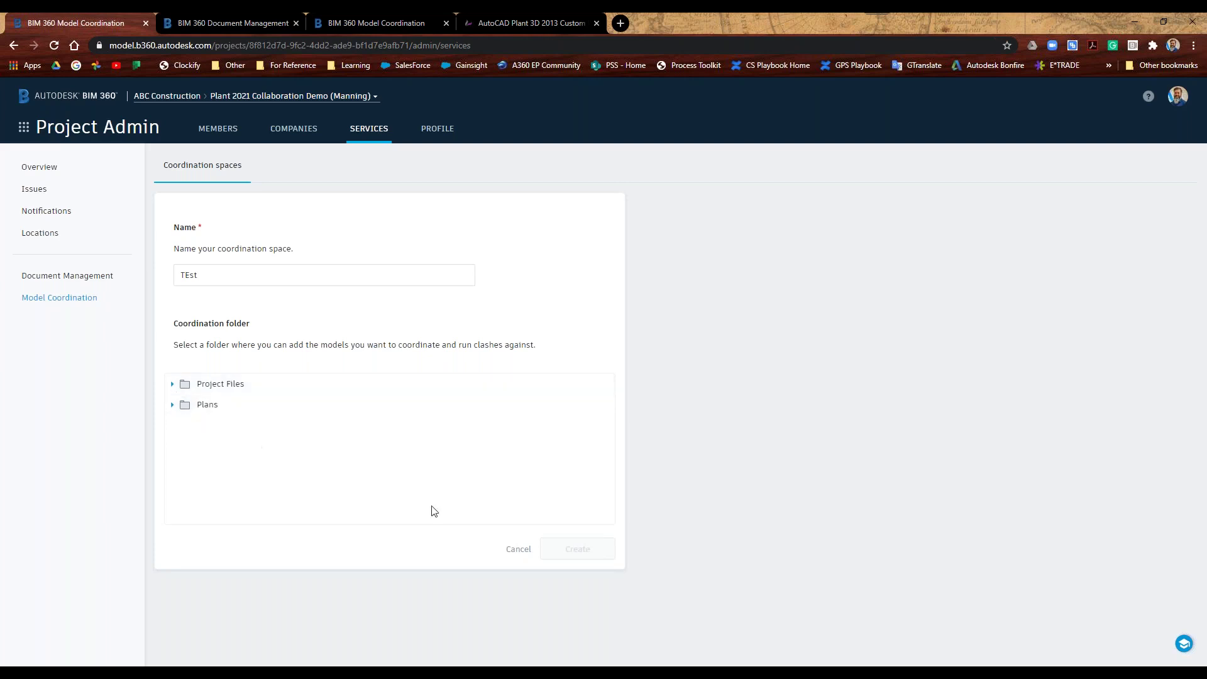
click(518, 550)
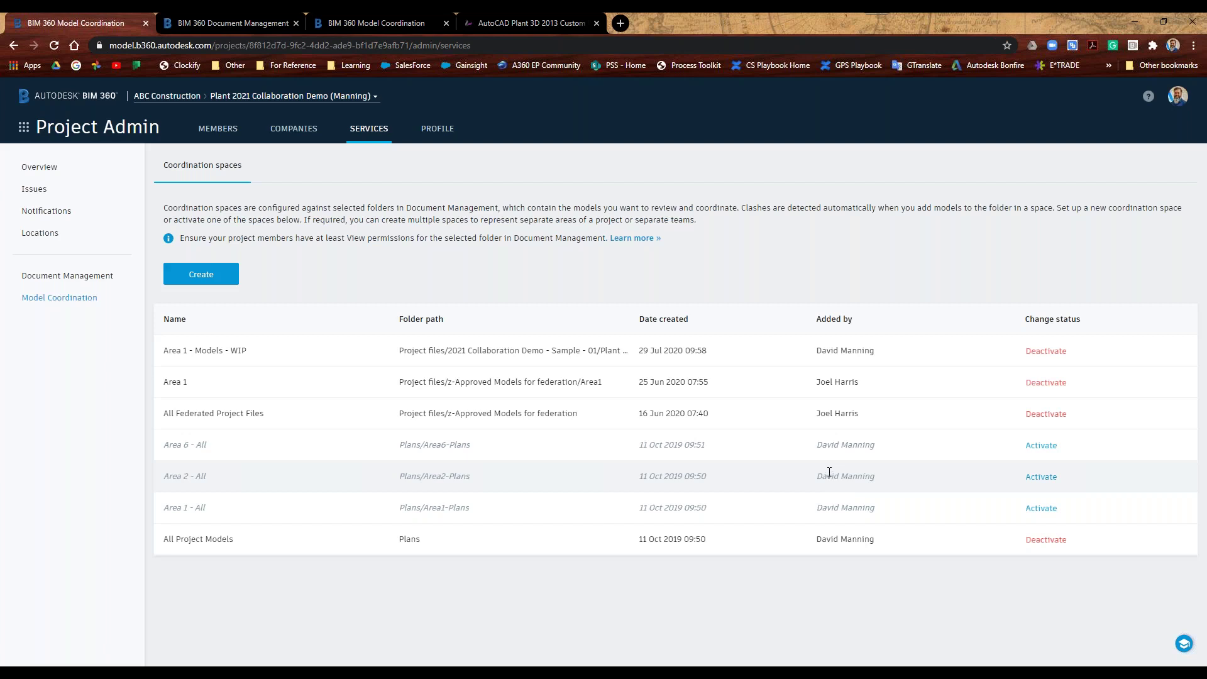
Check the Area1 model files in Document Management and go to the Area 1 - Models - WIP space in Model Coordination.
drag(163, 350, 255, 355)
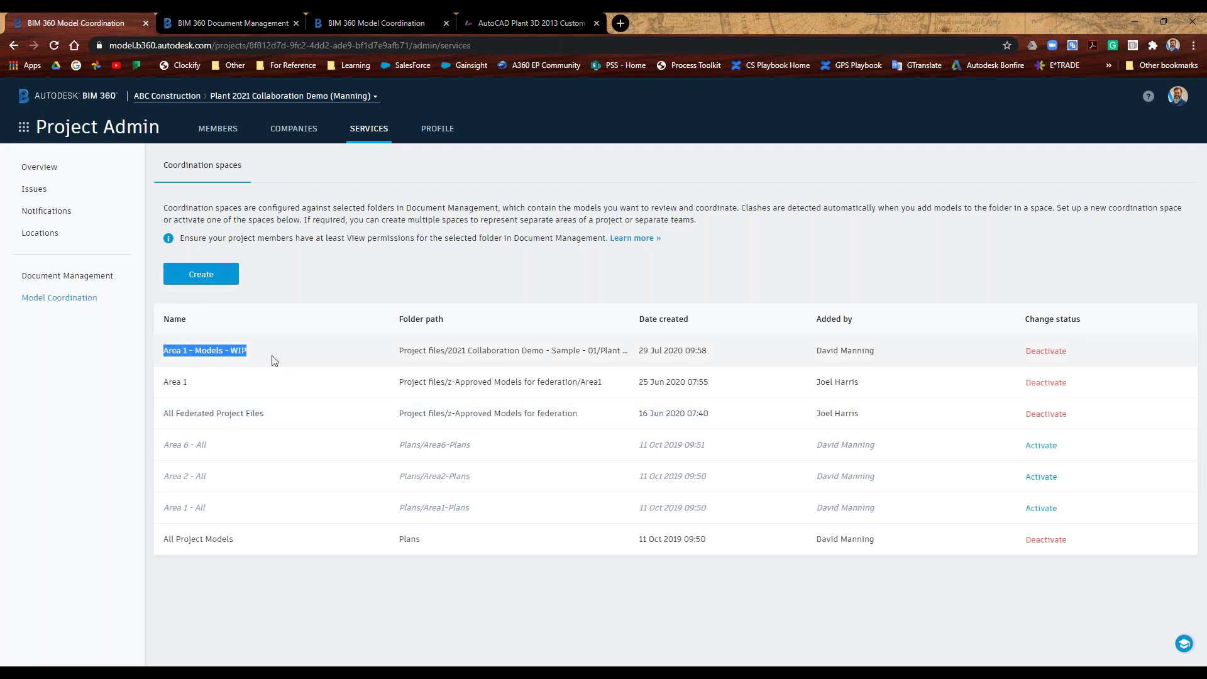
click(247, 24)
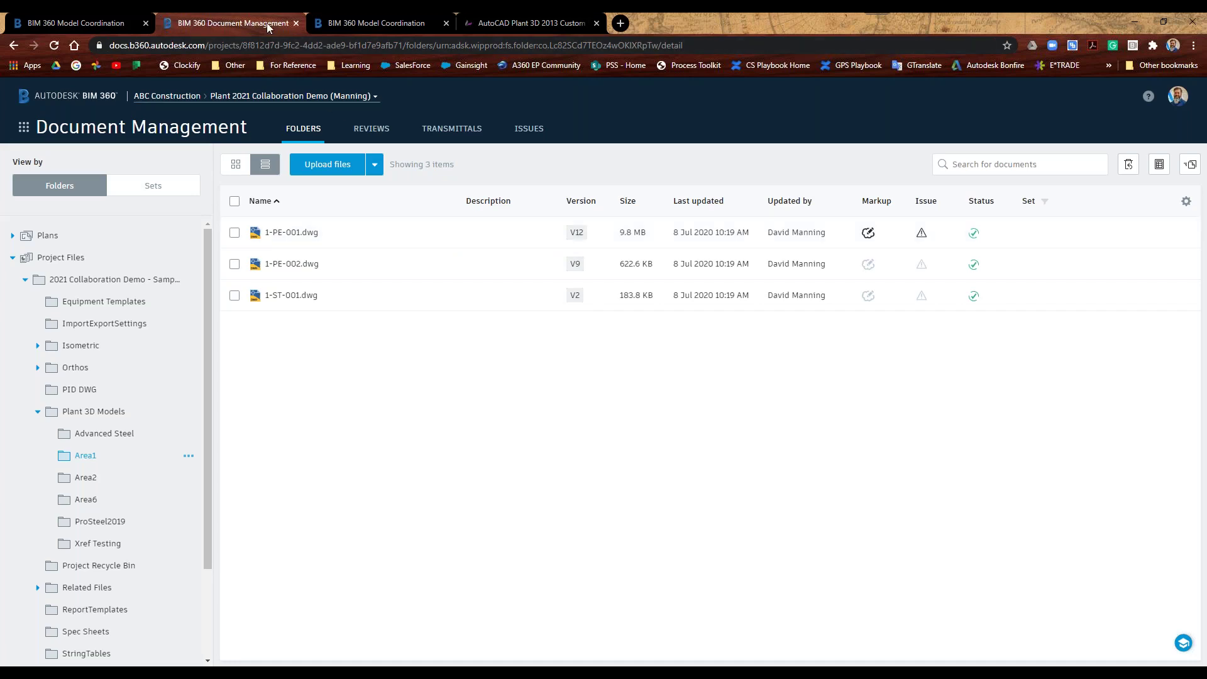
click(24, 130)
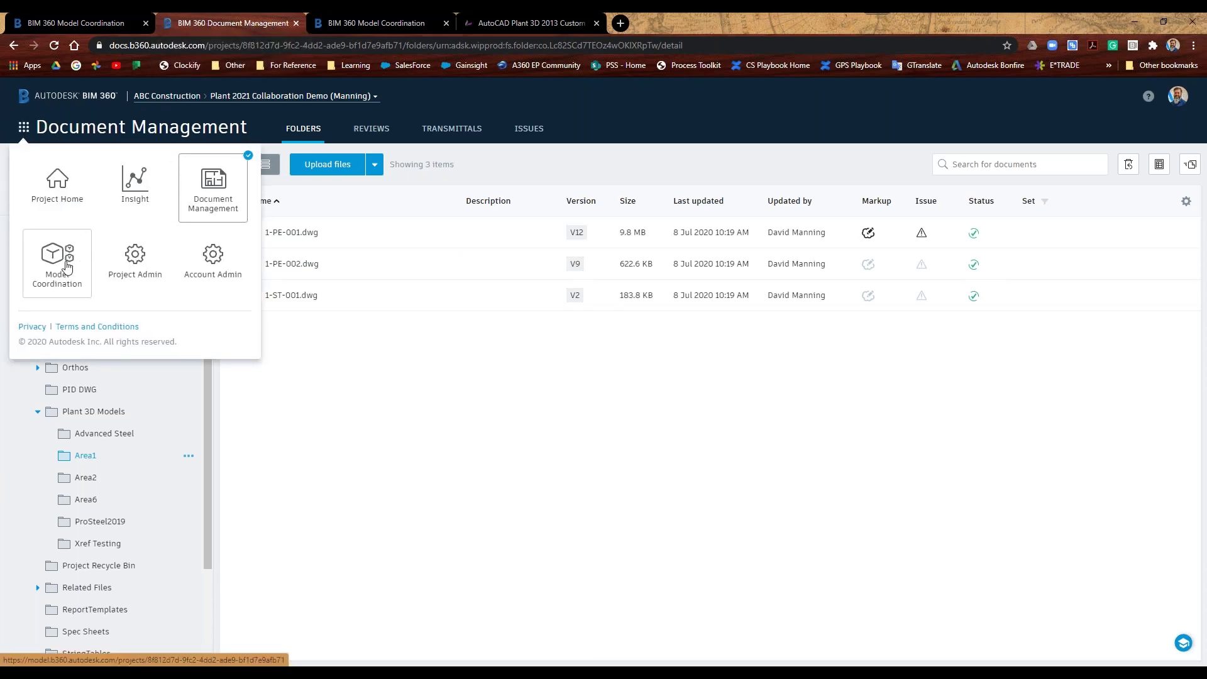
click(375, 25)
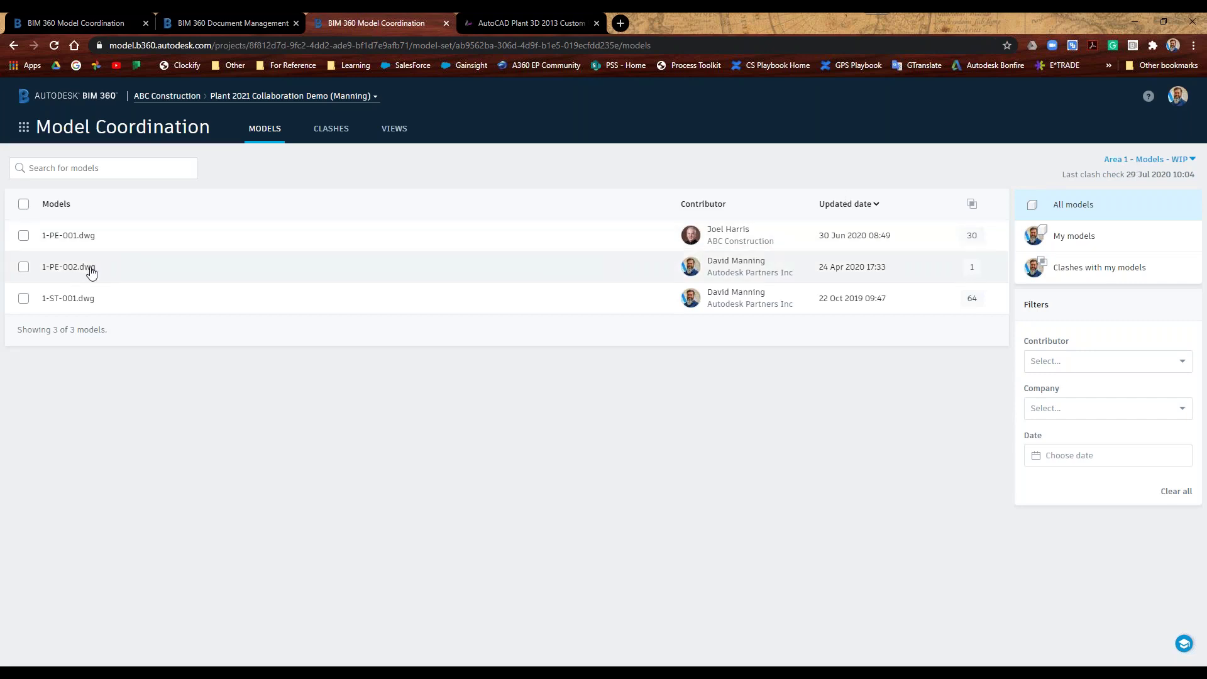
click(1133, 161)
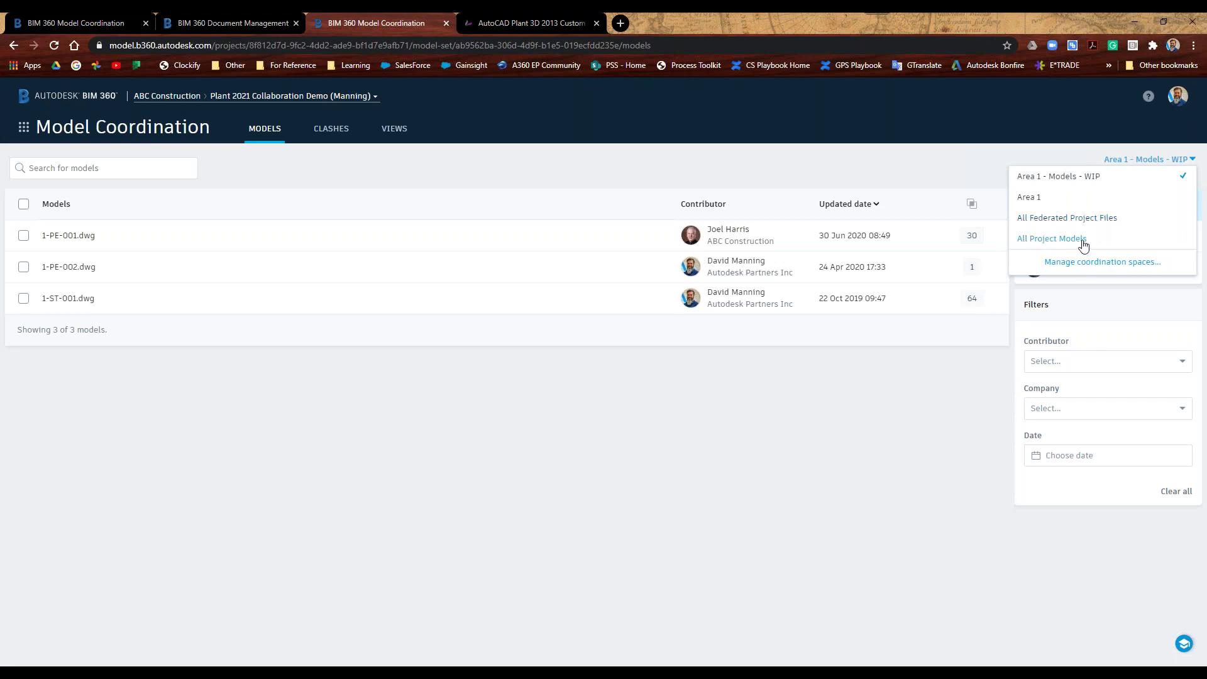
click(912, 161)
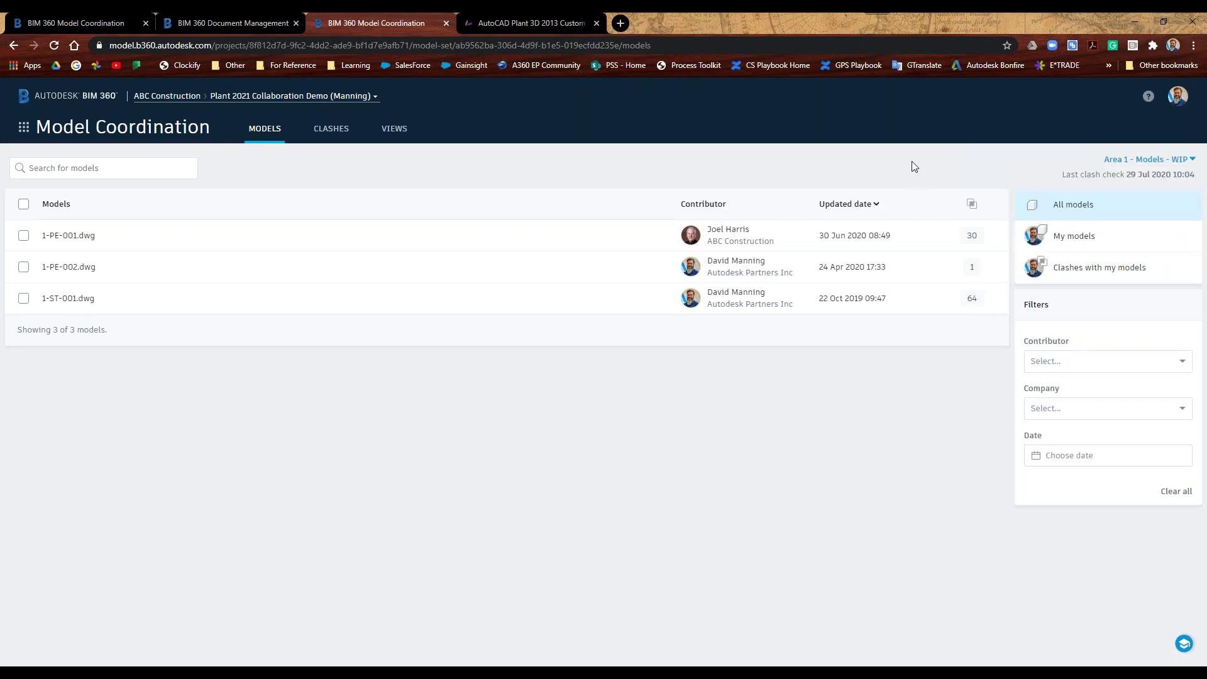
click(1150, 160)
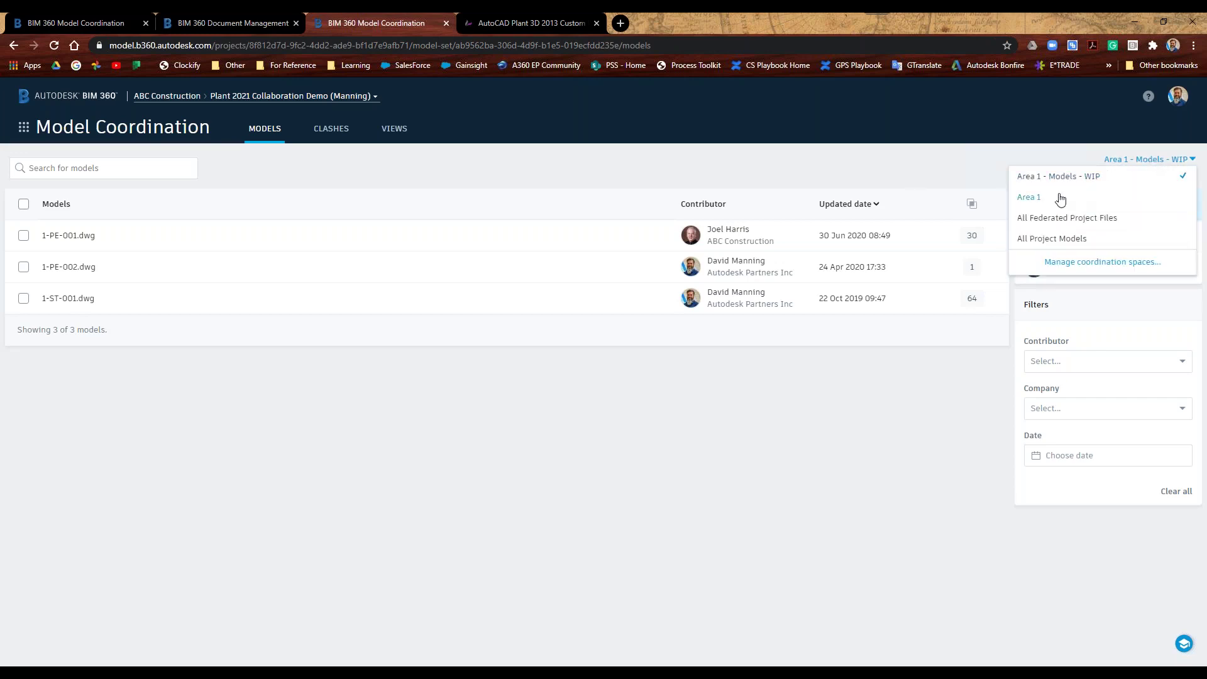
click(885, 156)
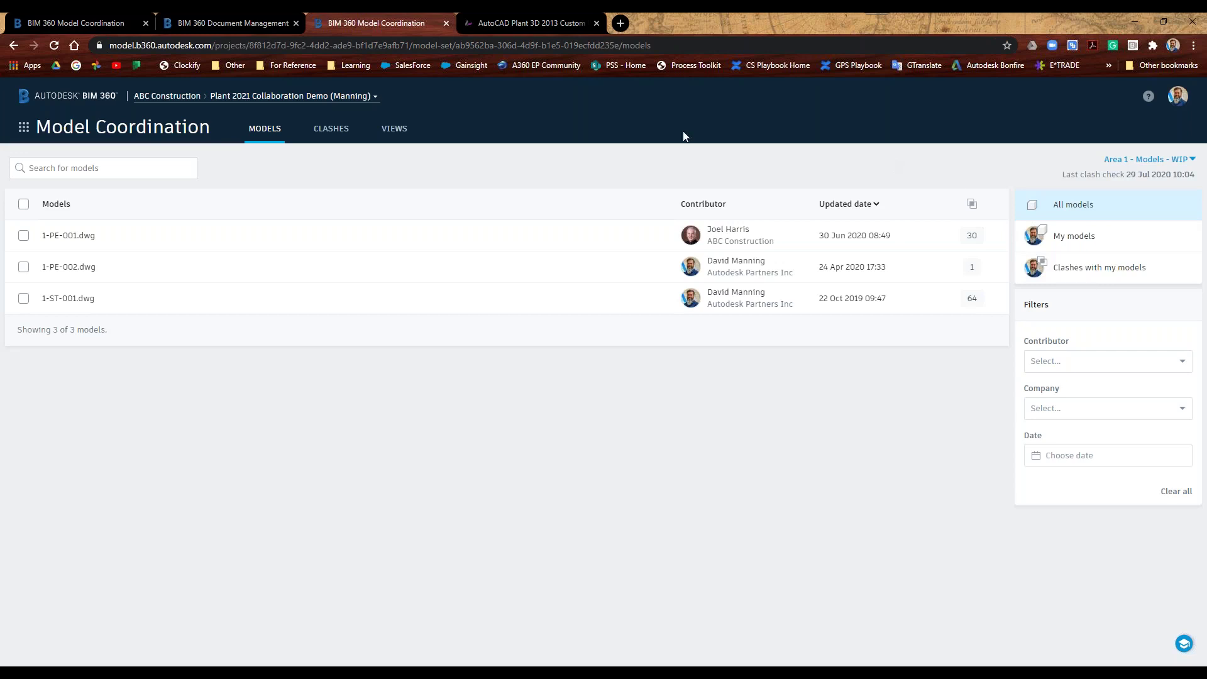
click(24, 236)
click(24, 267)
click(24, 298)
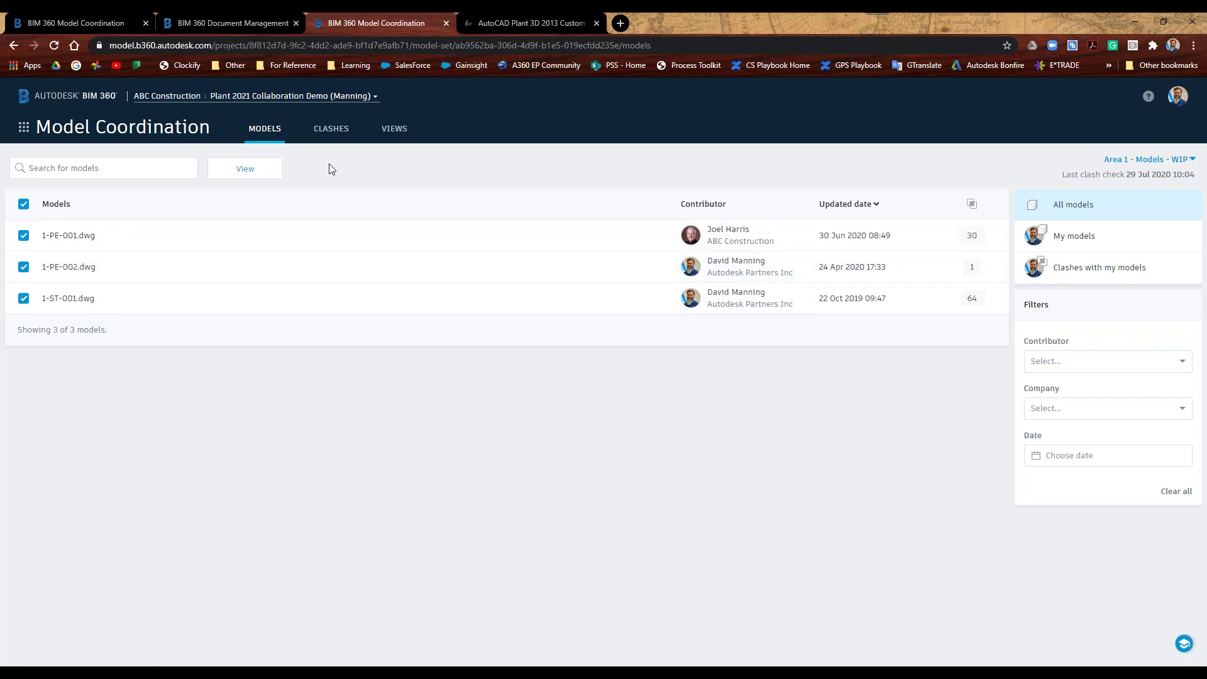
click(23, 204)
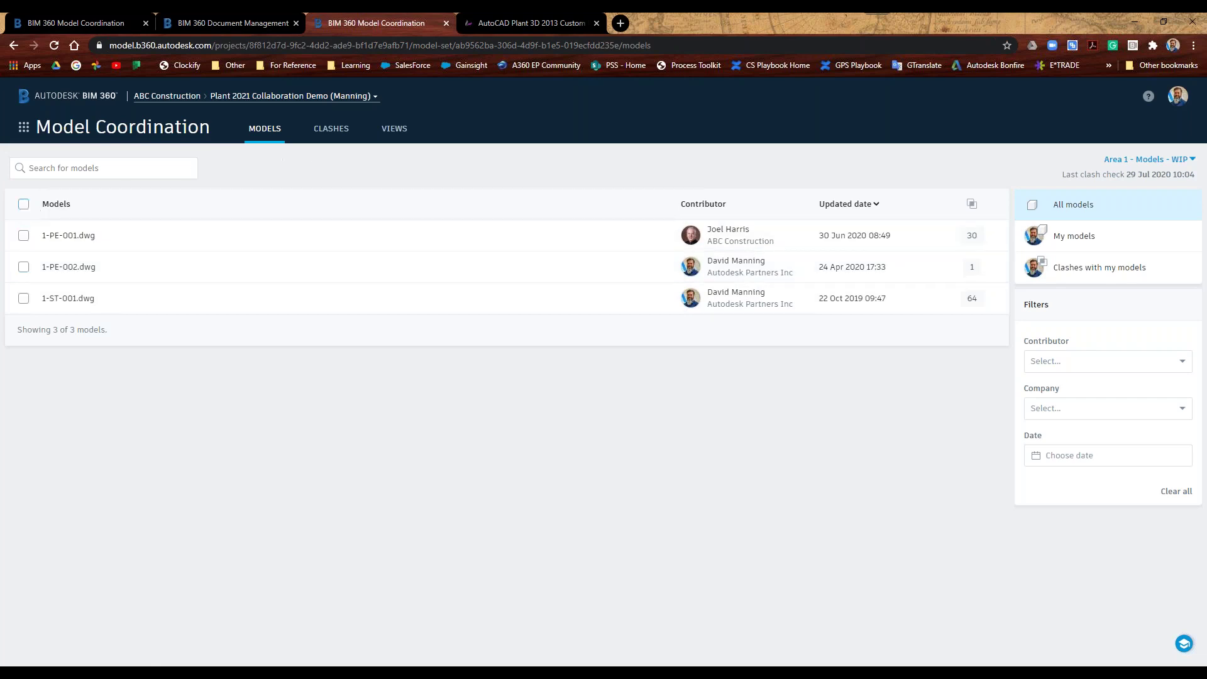
Open the active clashes of 1-PE-002.dwg against 1-PE-001.dwg and expand the ACPPPIPE [7FB] clash group.
click(333, 134)
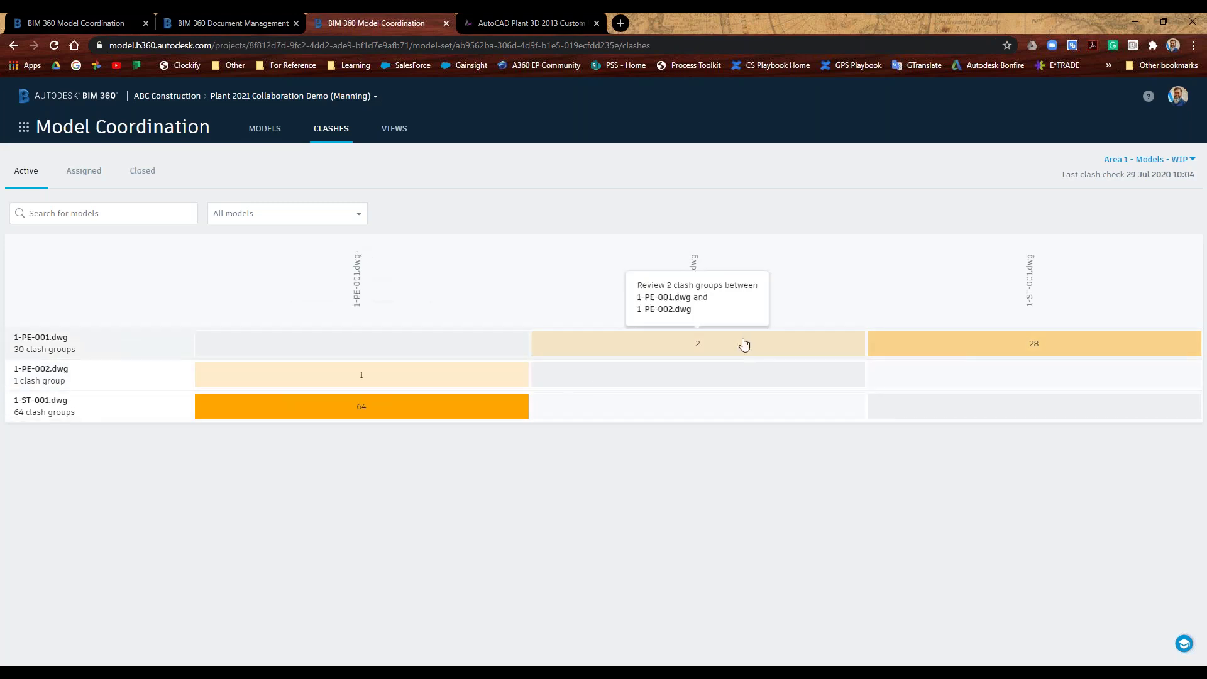
click(693, 347)
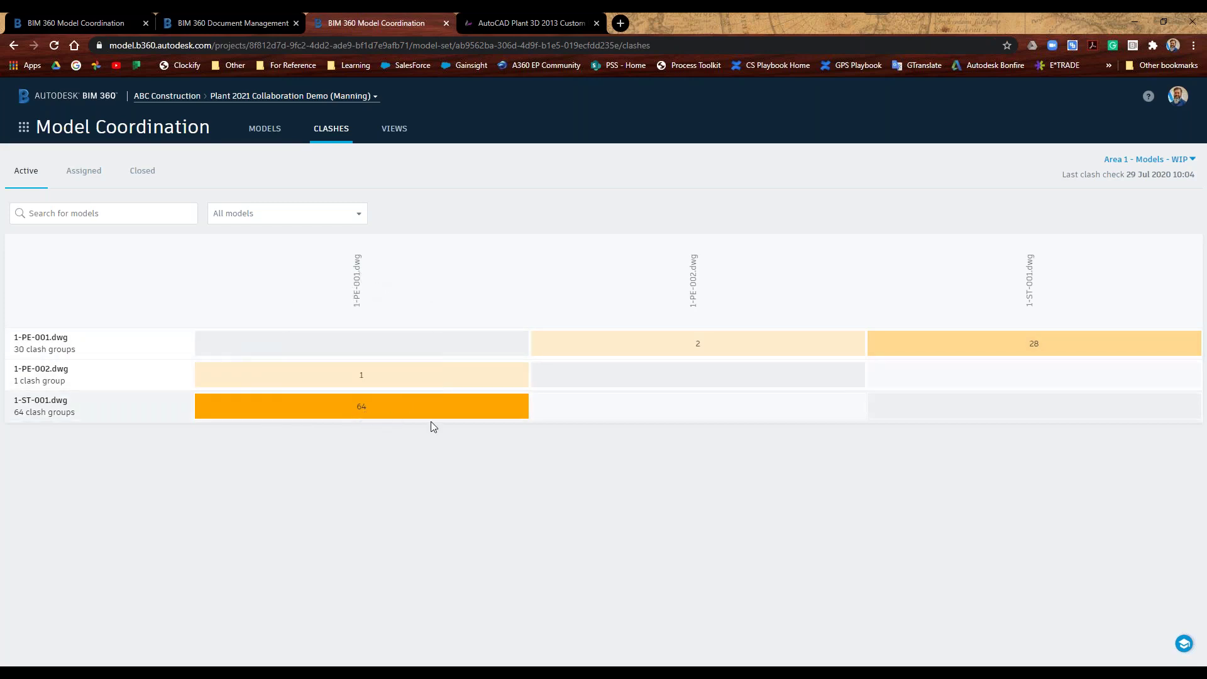
click(437, 385)
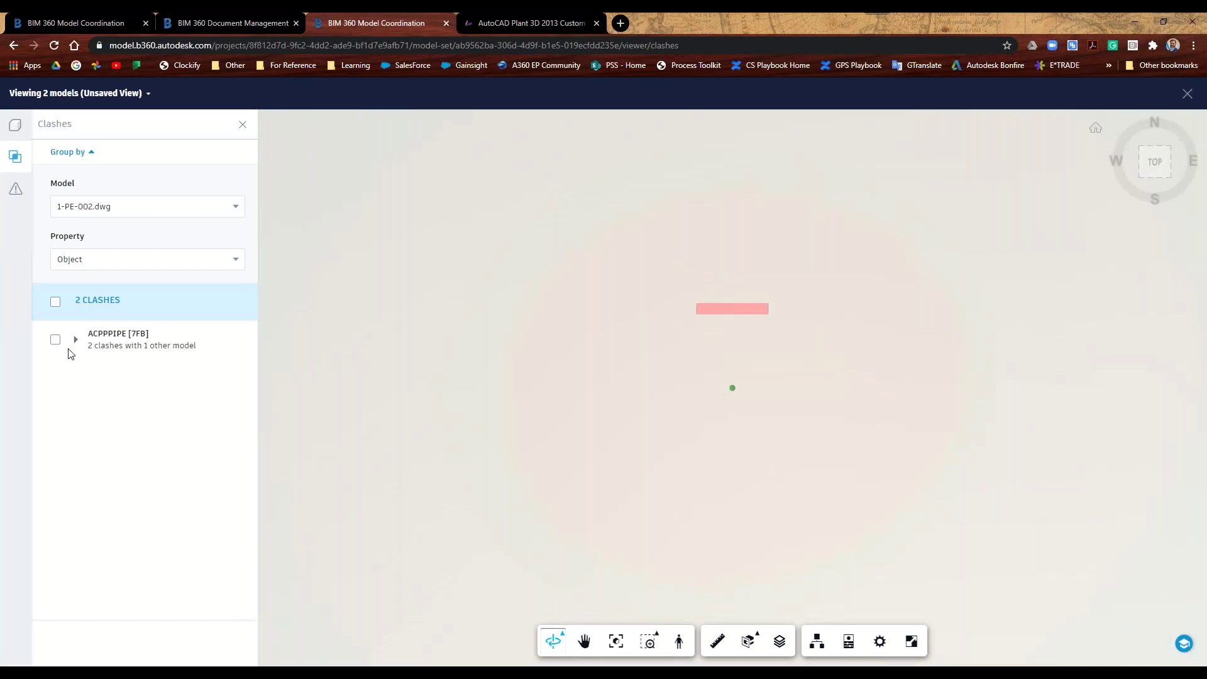
click(75, 342)
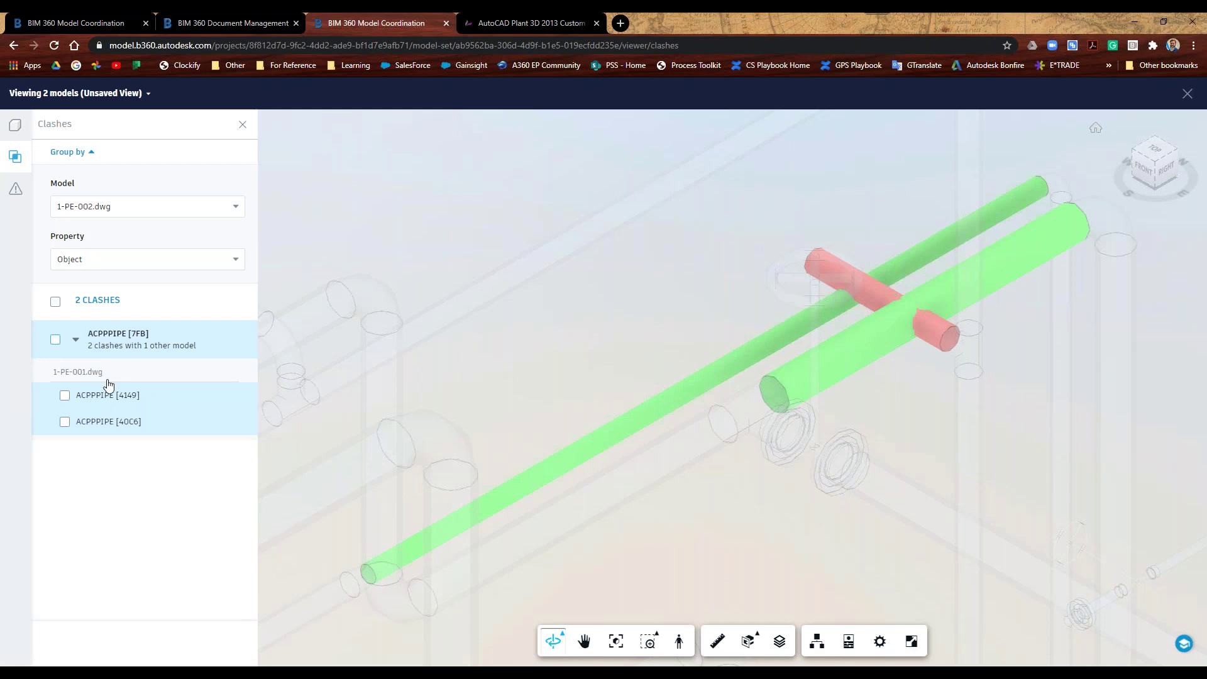
Start a new clash issue for the ACPPPIPE [7FB] group, placing its marker on the clashing pipes, with due date Aug 14.
click(56, 340)
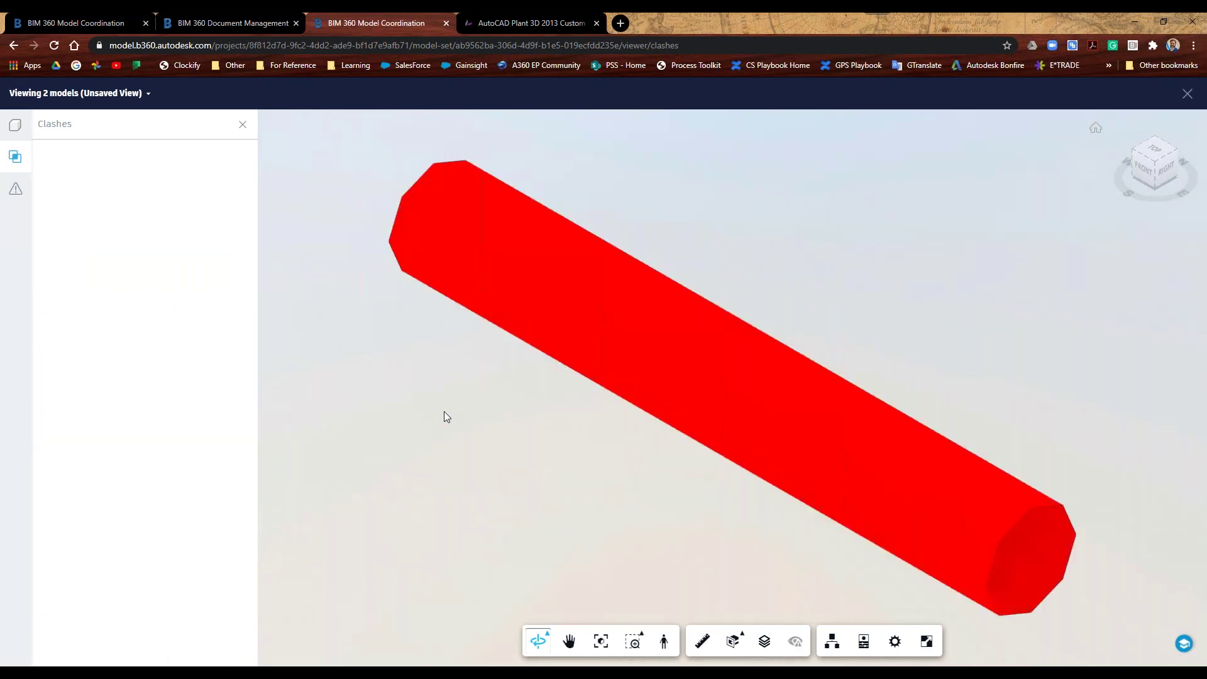
click(830, 457)
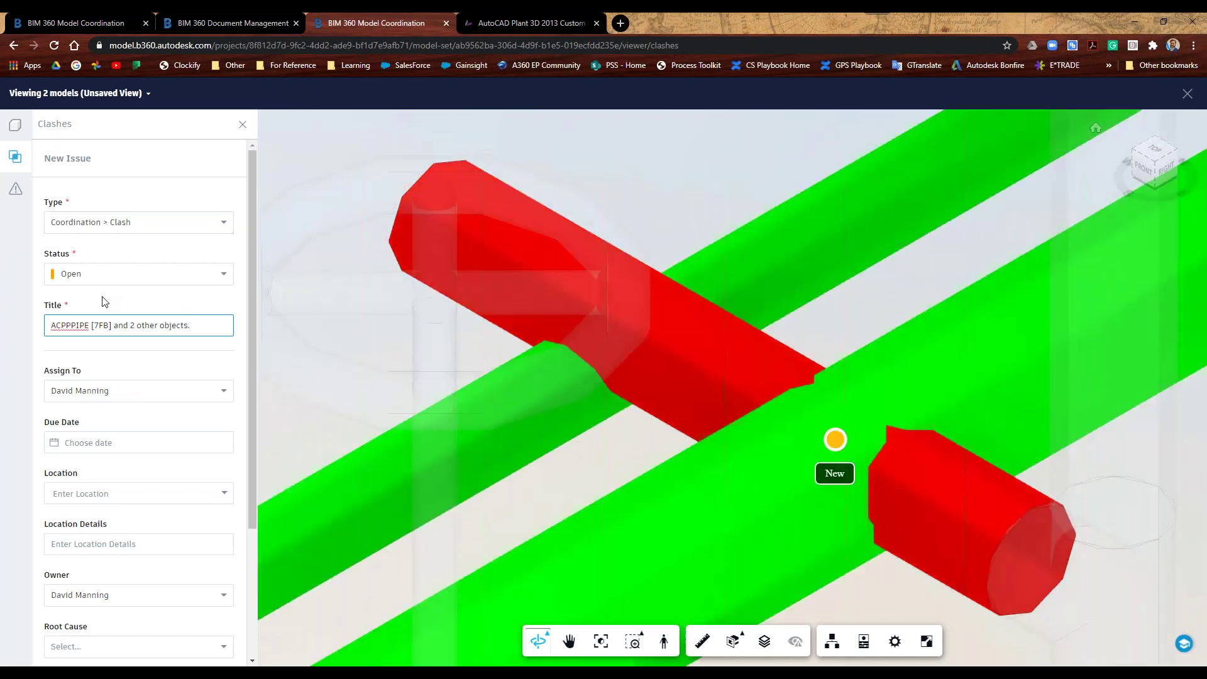
click(142, 442)
click(138, 536)
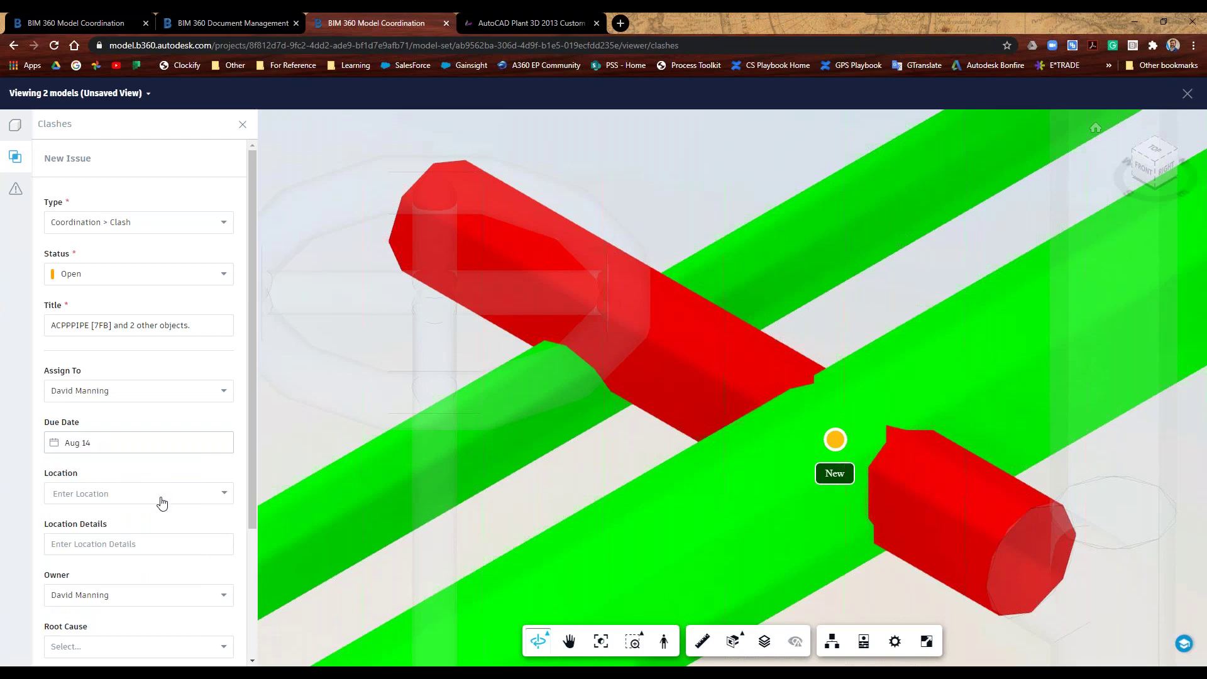
Enter "pipe rak 3 area 1" as the issue's location details, set root cause Design Coordination, and create the issue.
scroll(162, 502, down, 2)
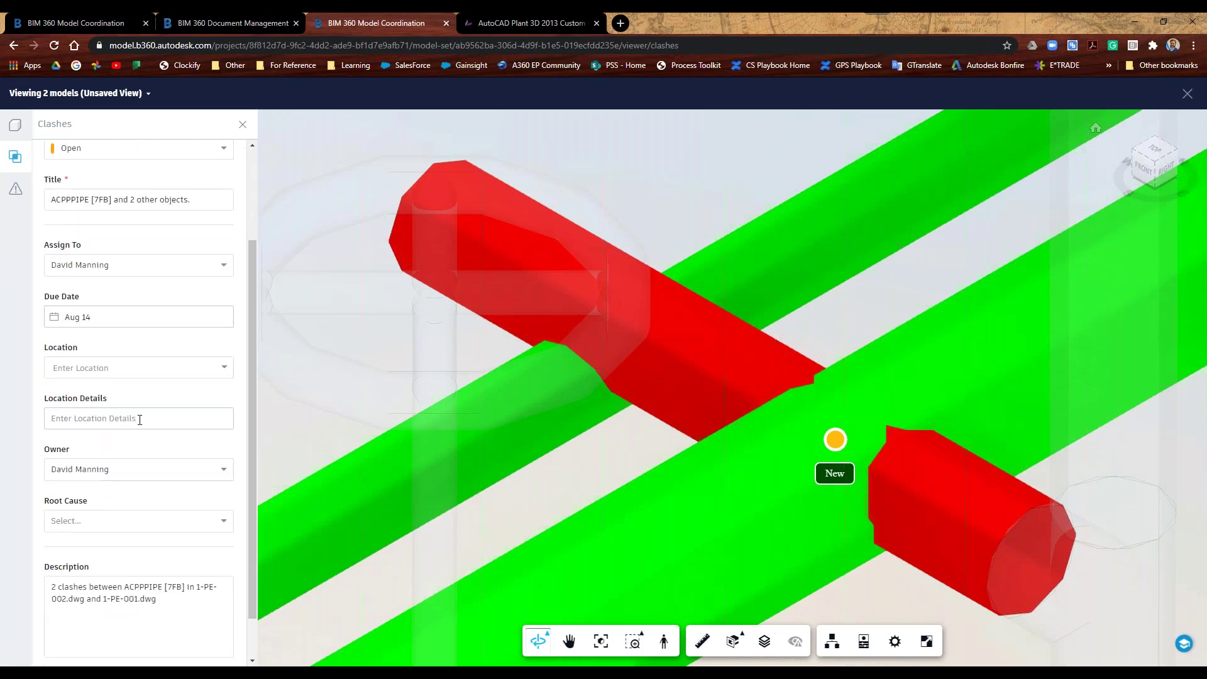
click(144, 420)
text(pi)
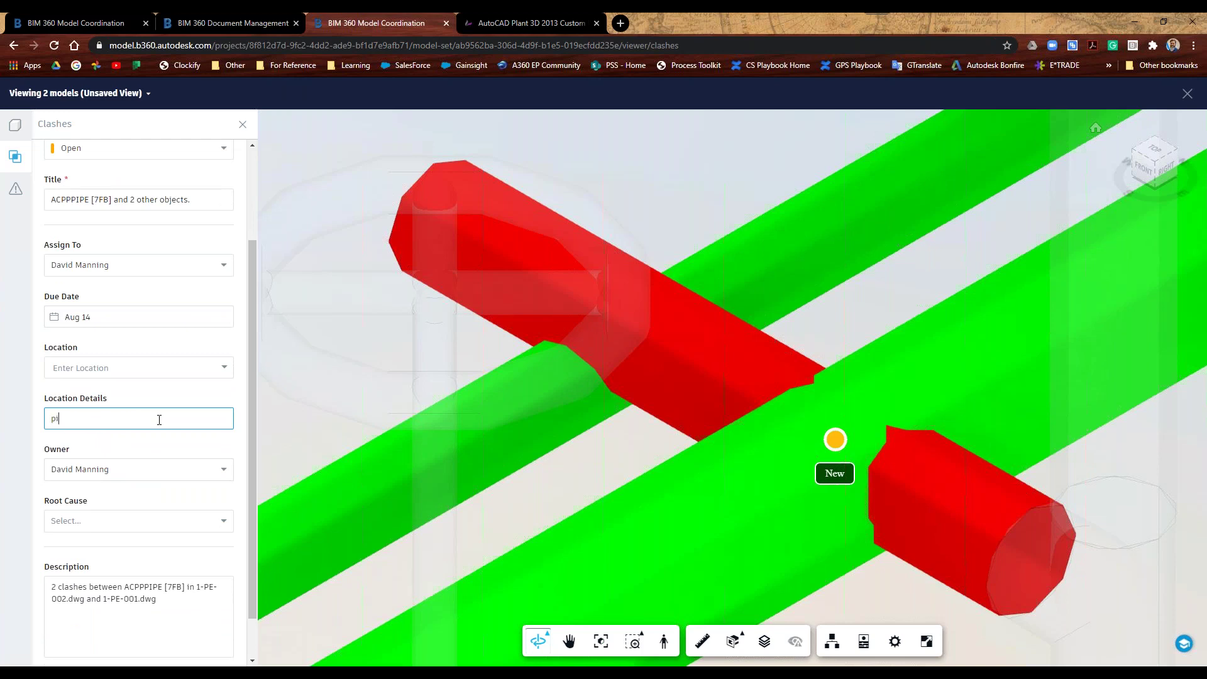
text(pe rak 3 area 1)
click(174, 534)
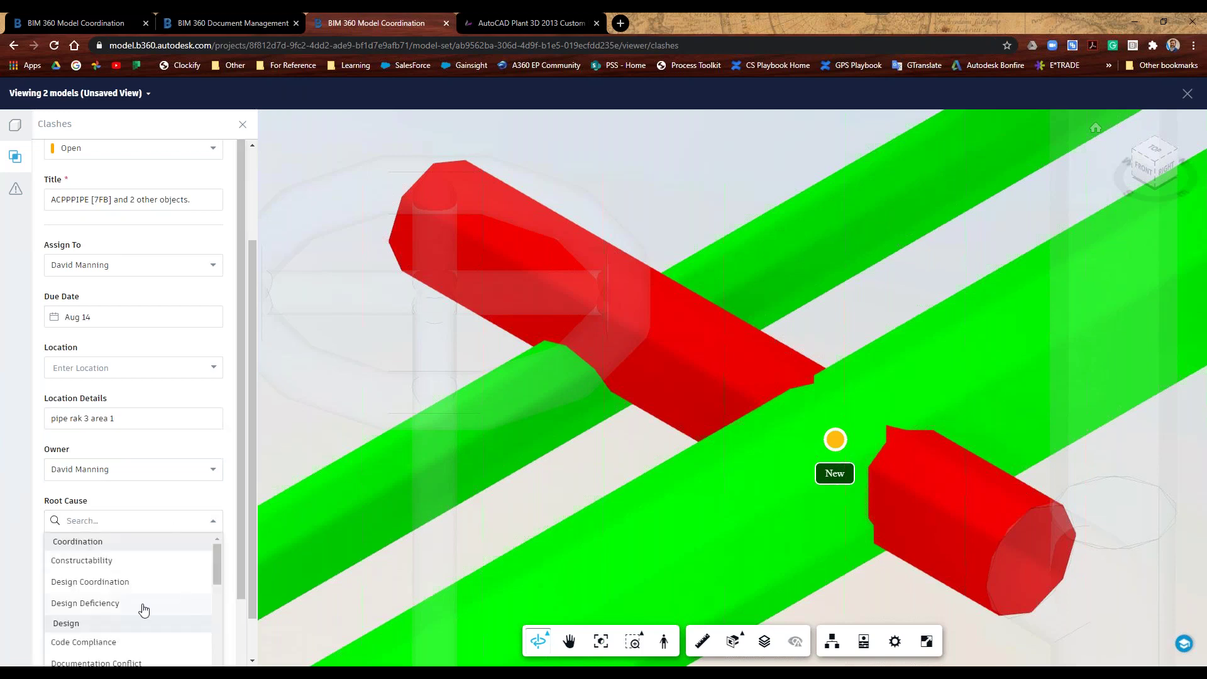
click(129, 583)
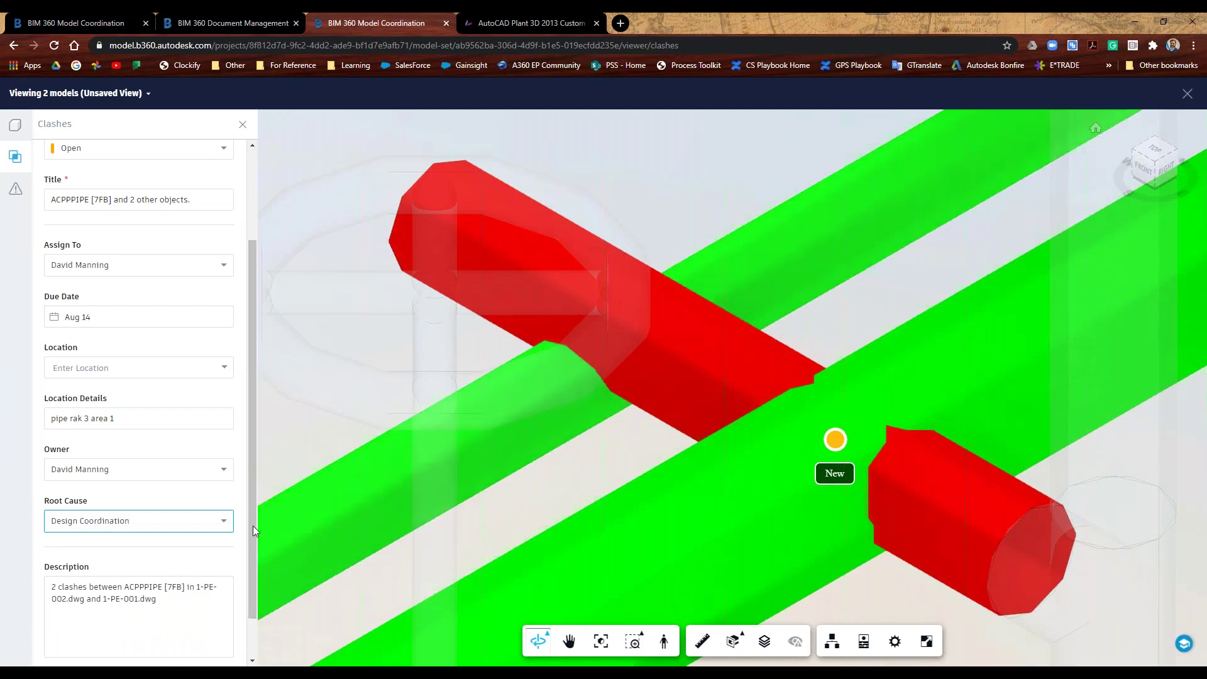
scroll(253, 525, down, 1)
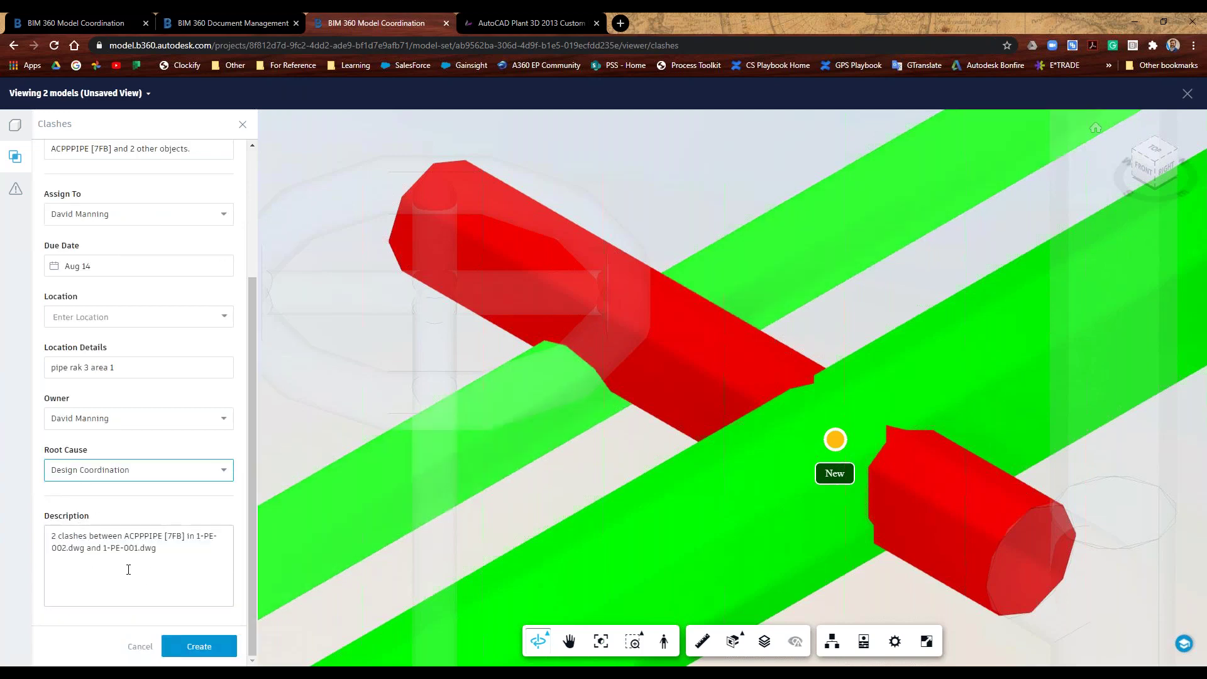
click(201, 641)
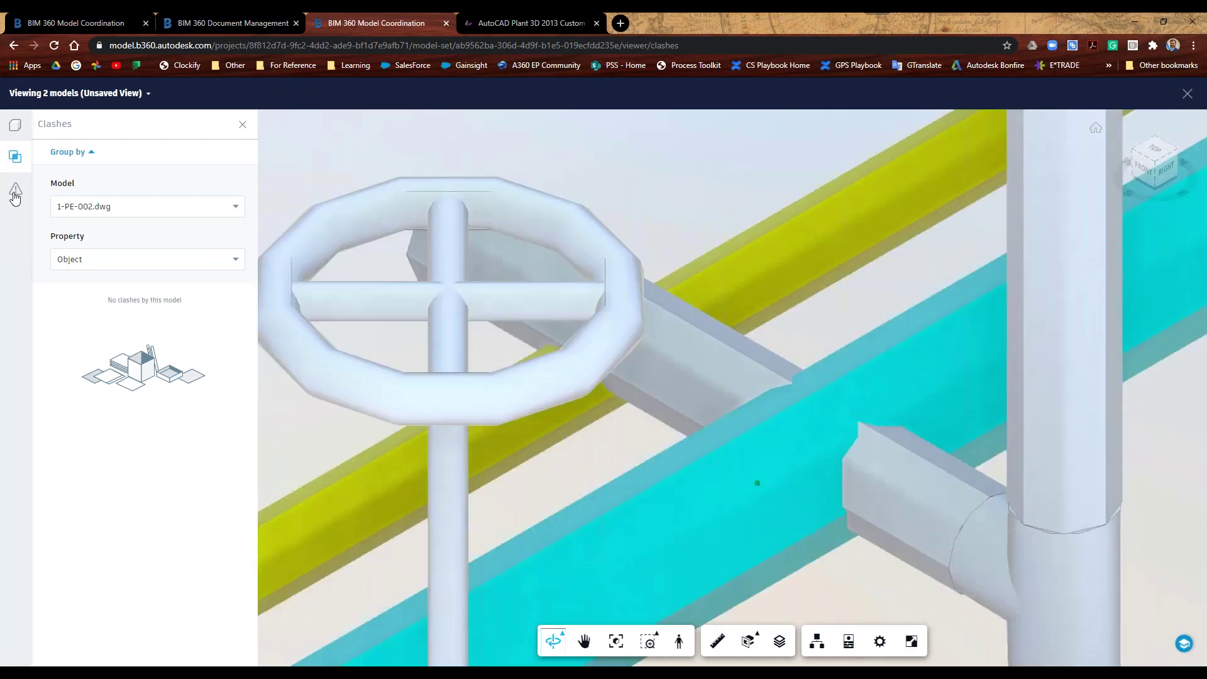
Open the project's issue list in Document Management to review the newly created clash issue.
click(16, 196)
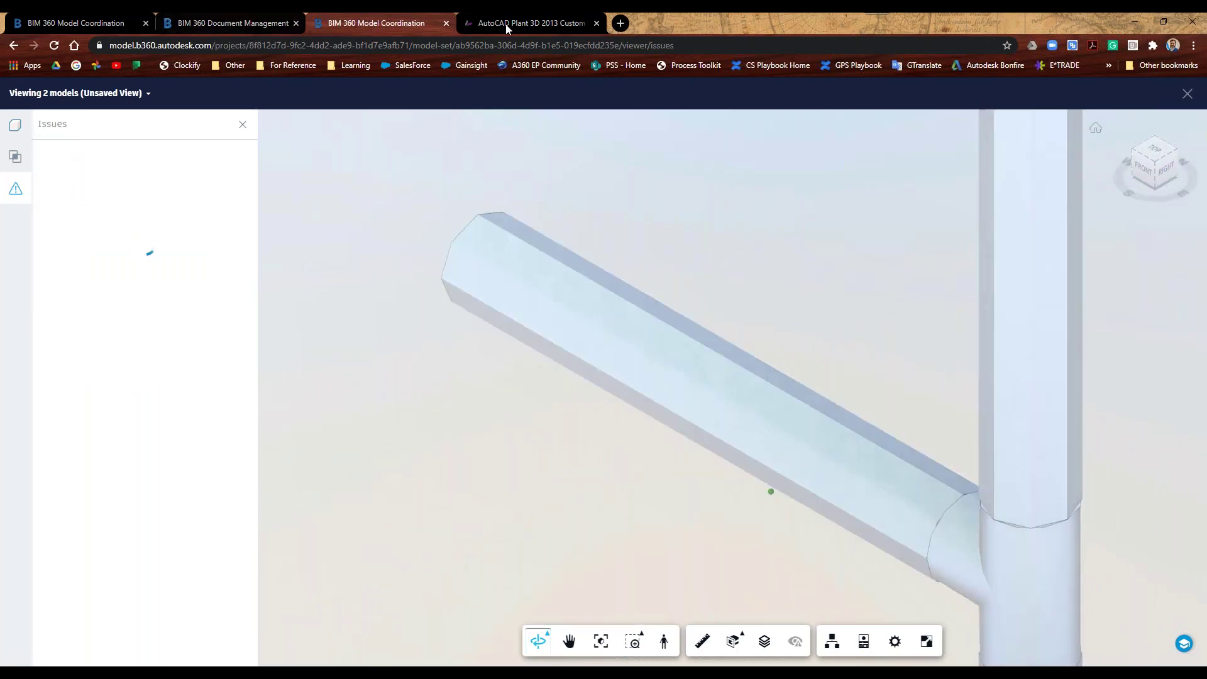
click(189, 23)
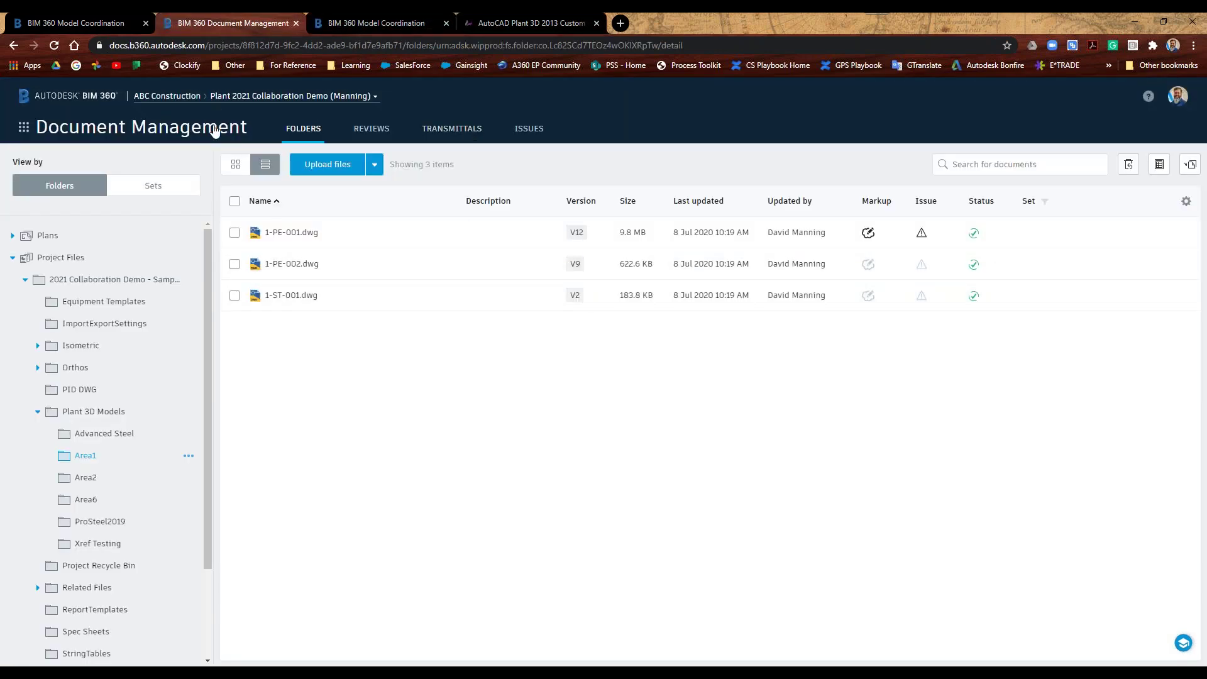
click(529, 128)
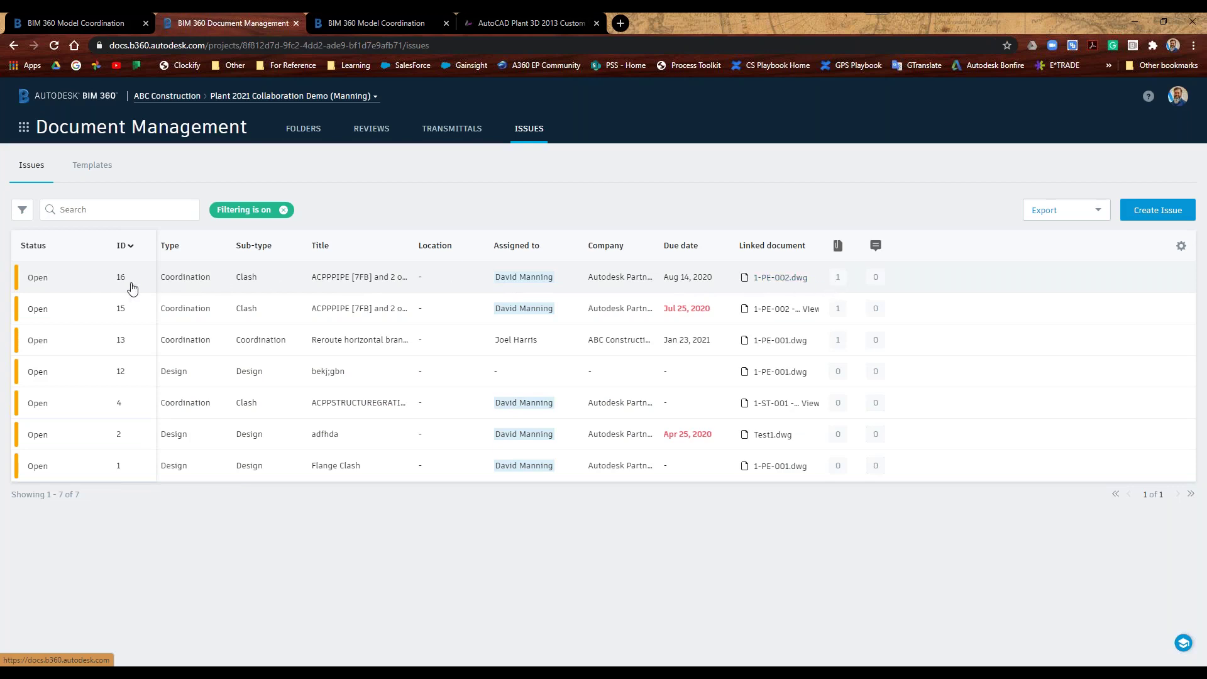
Open the details of issue #16 and view its linked document, 1-PE-002.dwg, closing the document page when done.
click(35, 282)
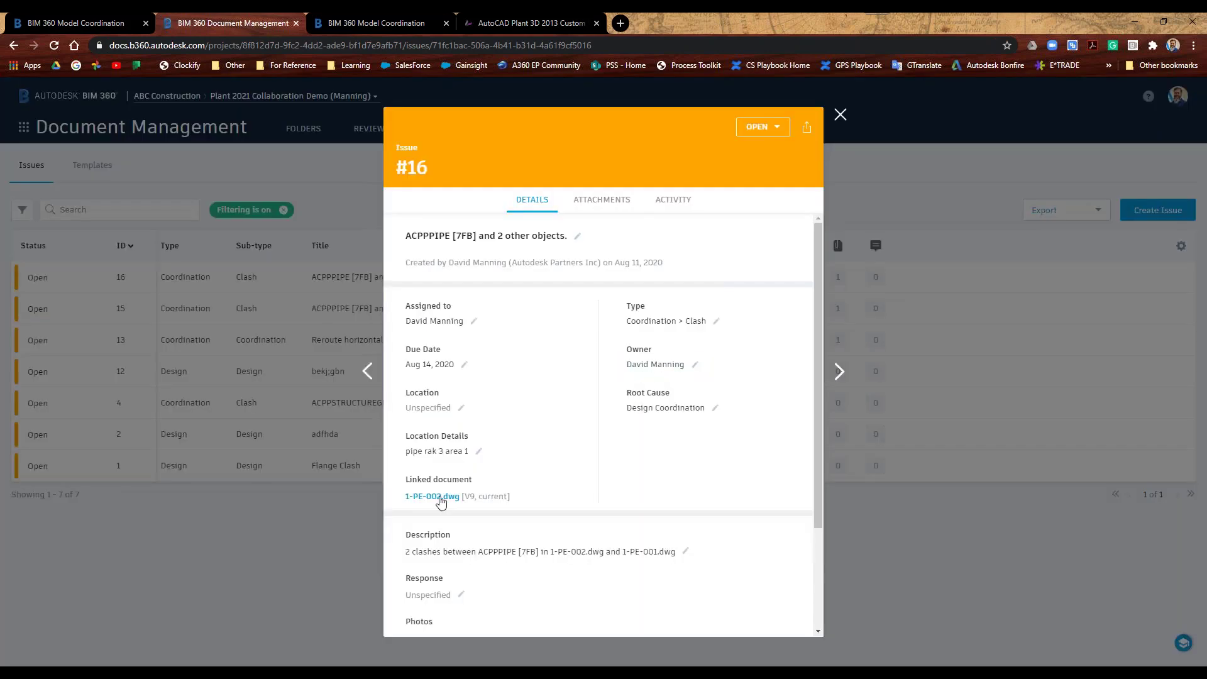
click(440, 497)
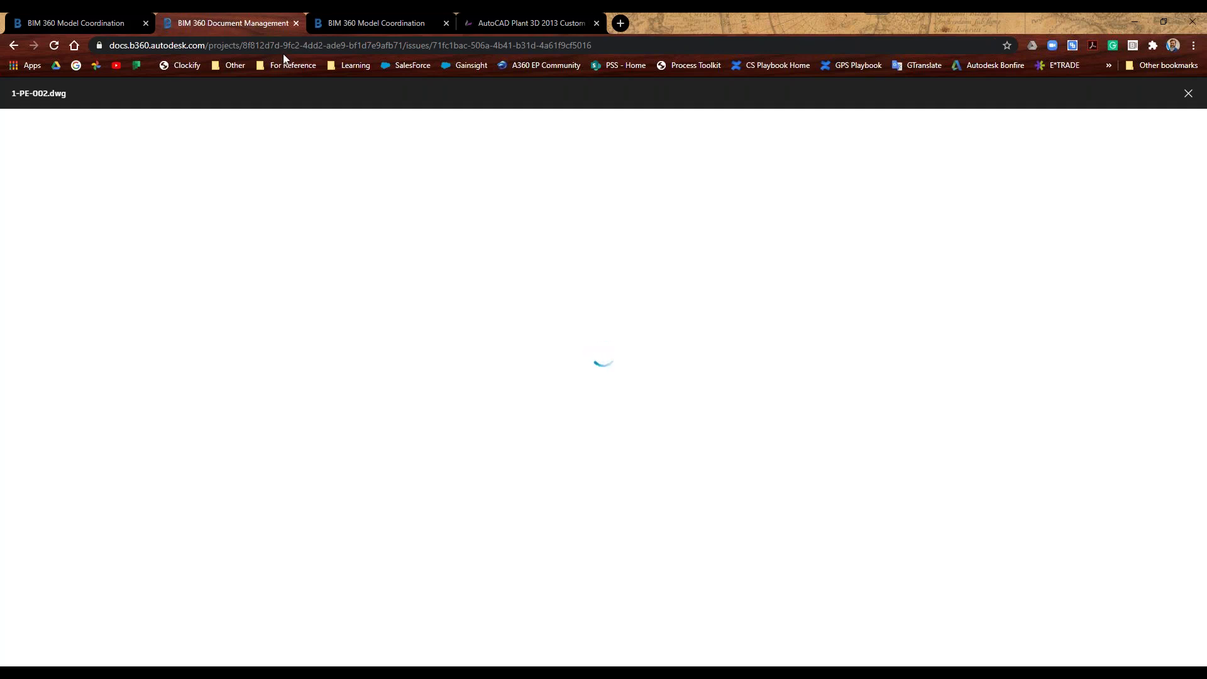
click(296, 24)
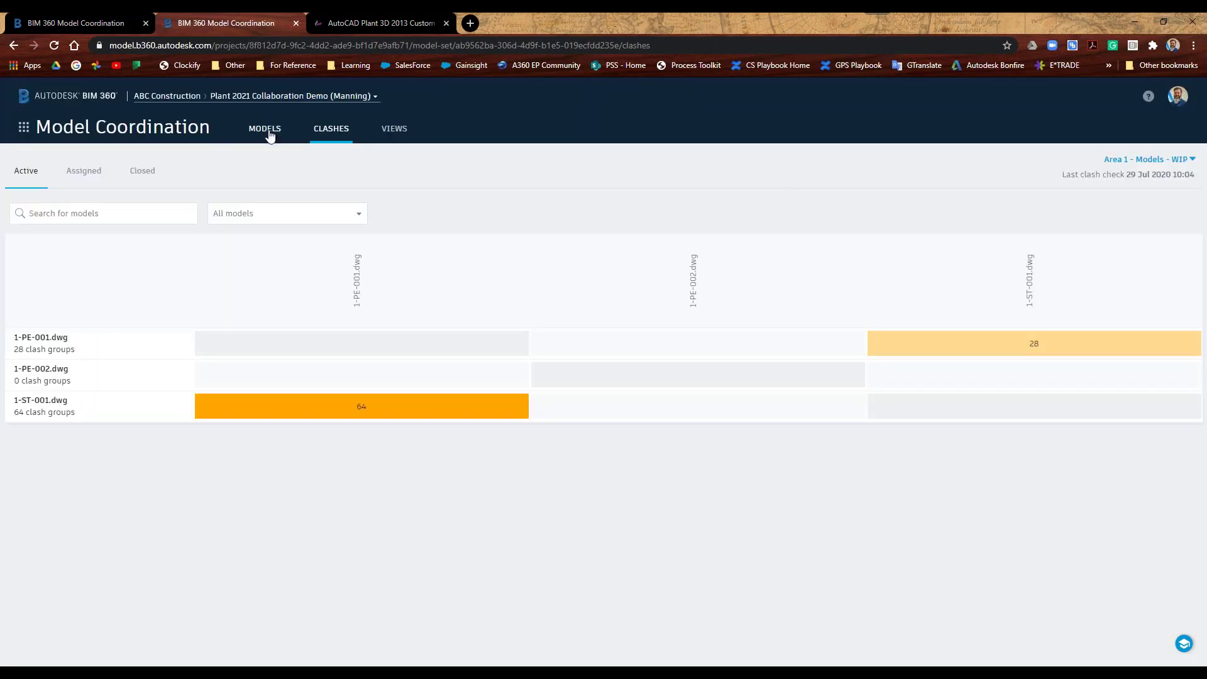
Switch Model Coordination to the All Project Models space and review its models, clash matrix and saved views.
click(265, 129)
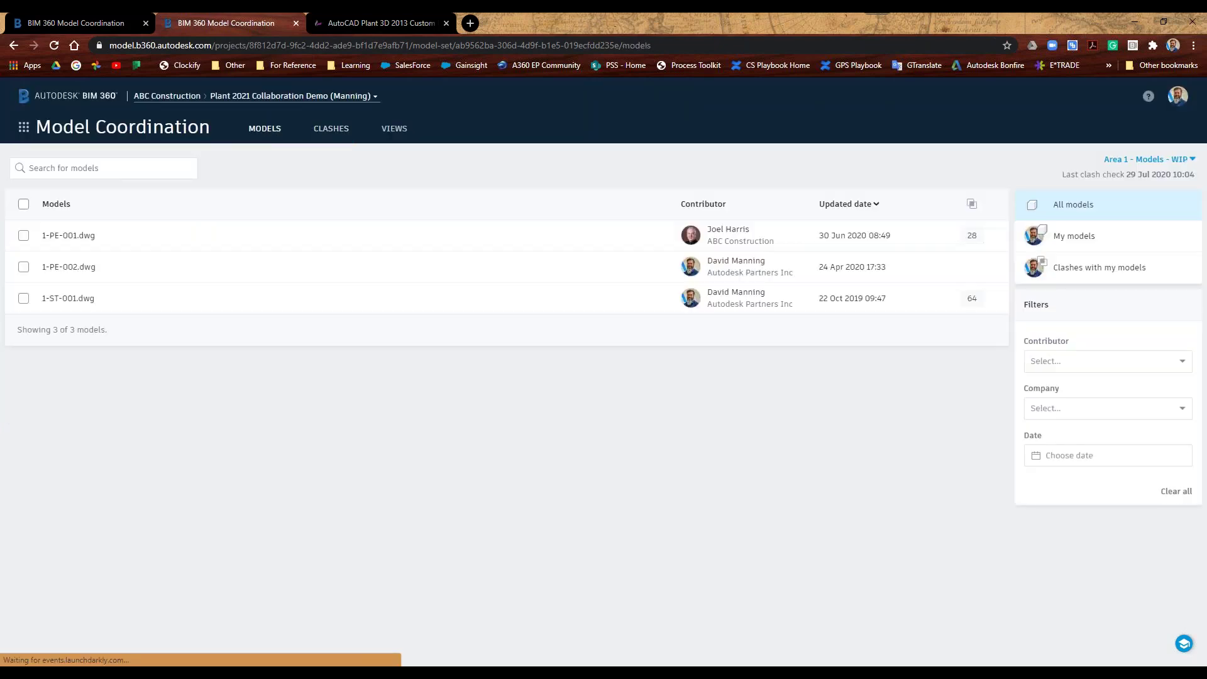
click(1151, 159)
click(1125, 189)
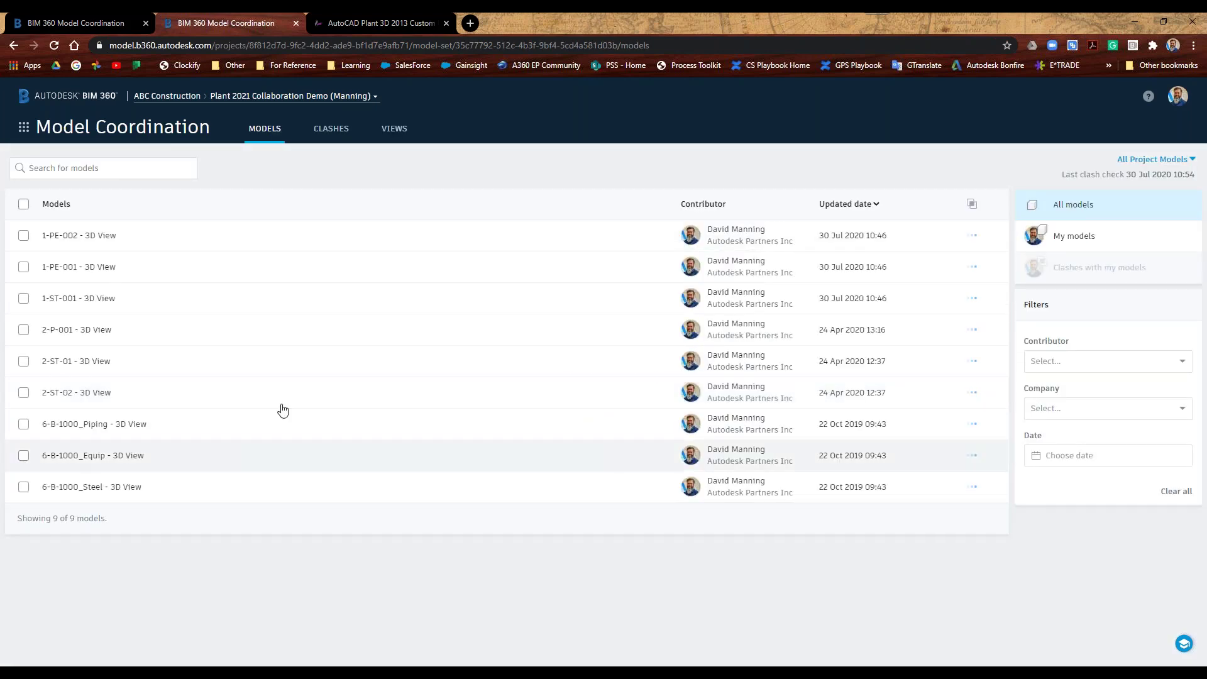
click(332, 129)
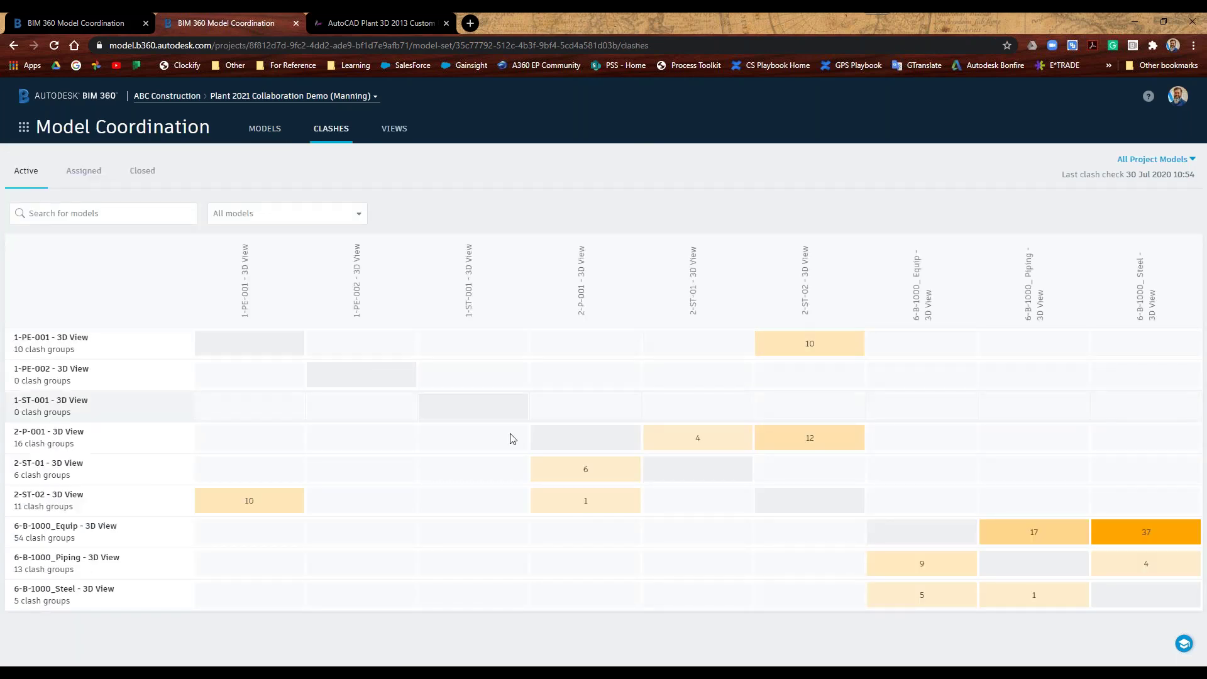
click(395, 130)
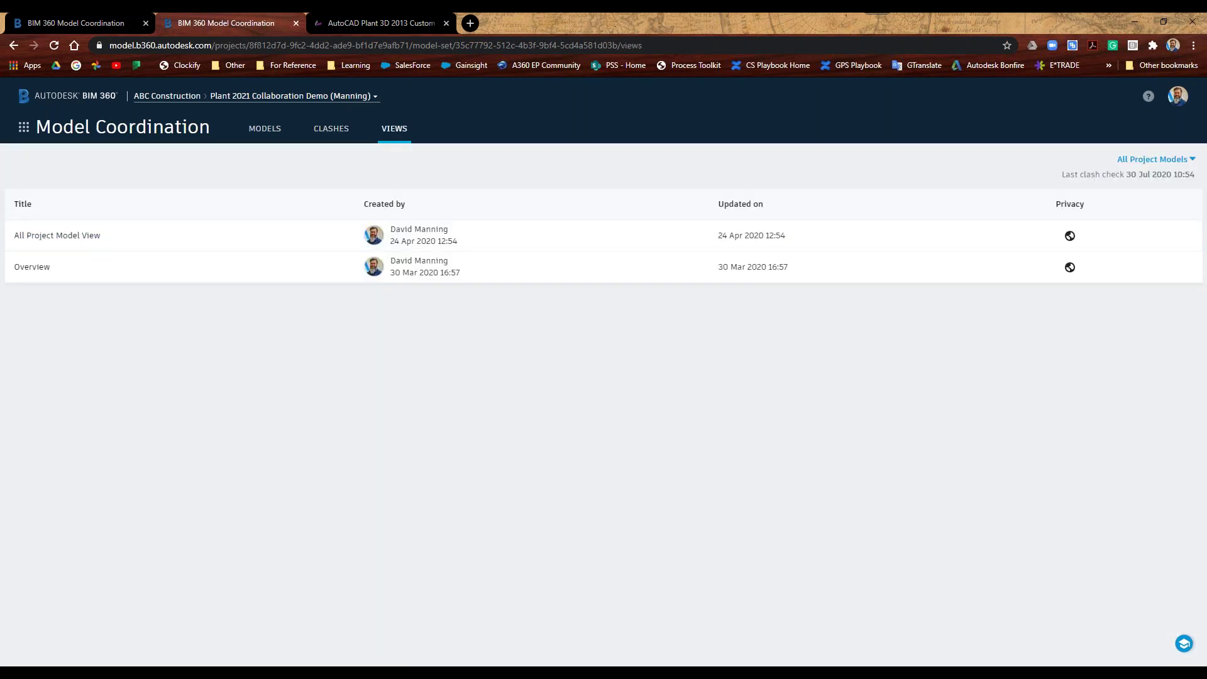
click(263, 130)
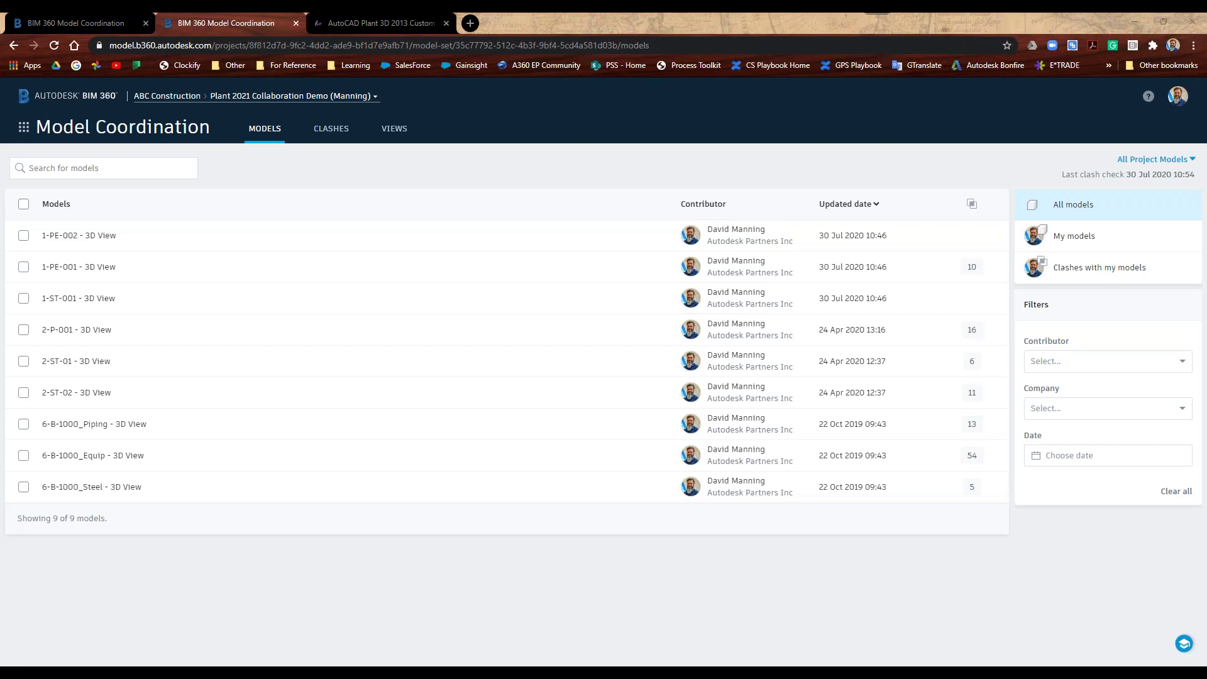
key(alt+Tab)
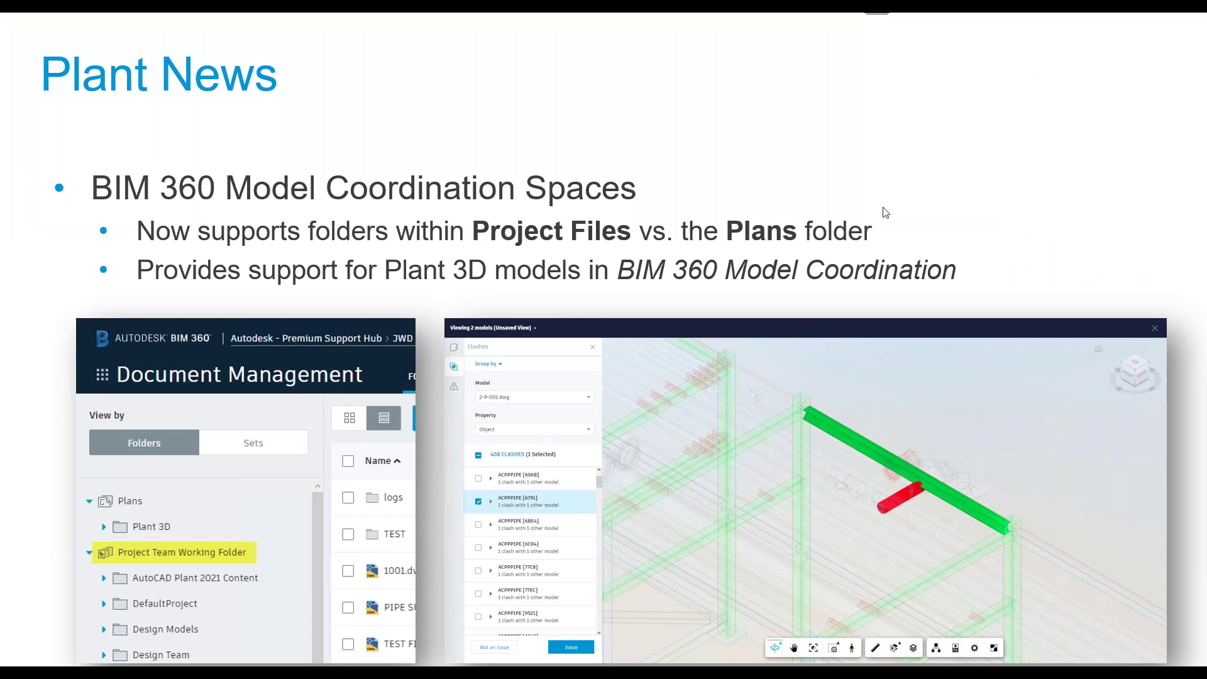
key(Right)
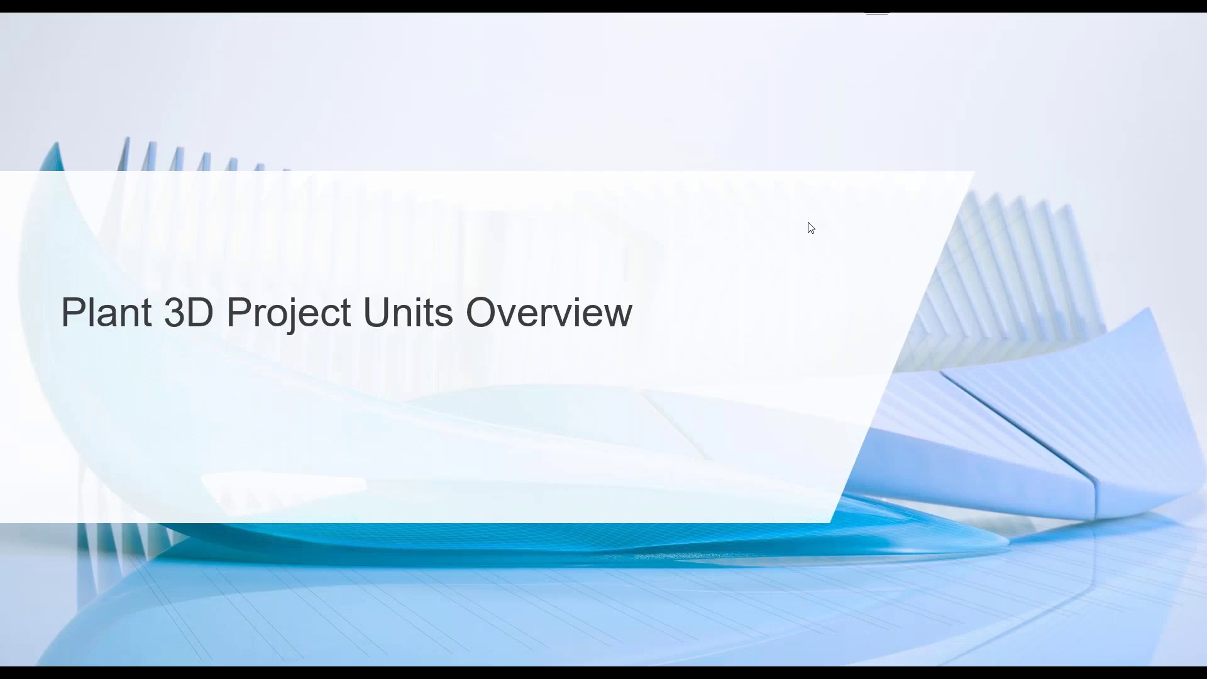
key(Right)
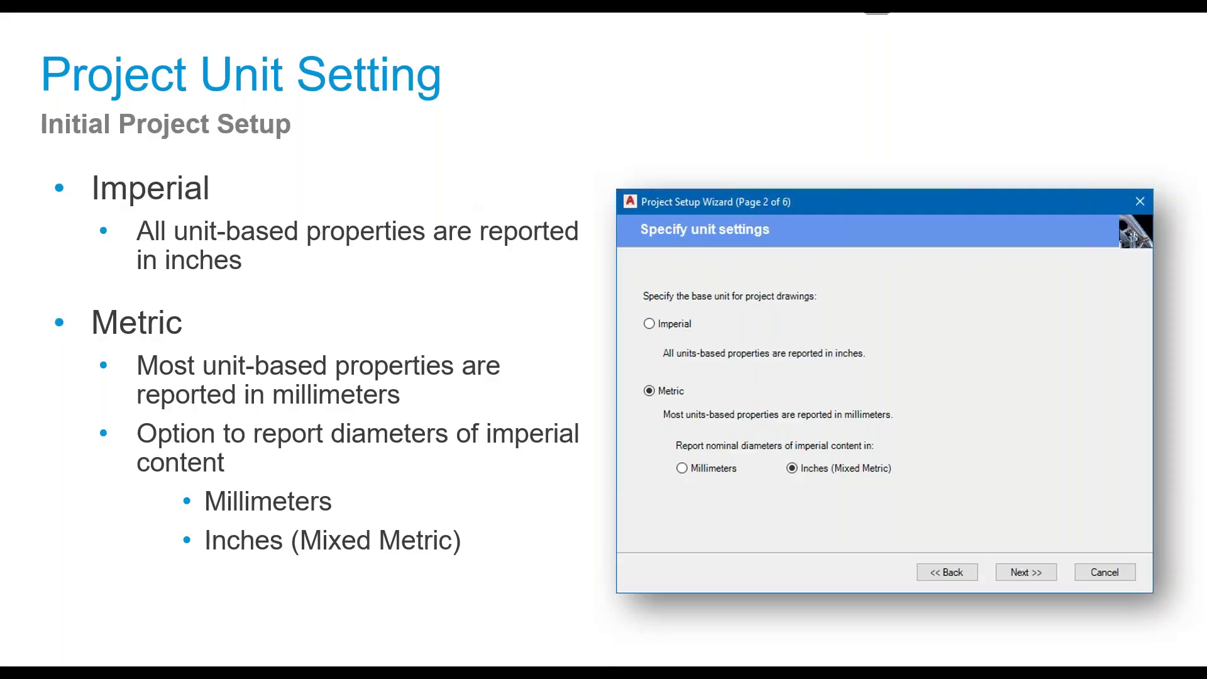
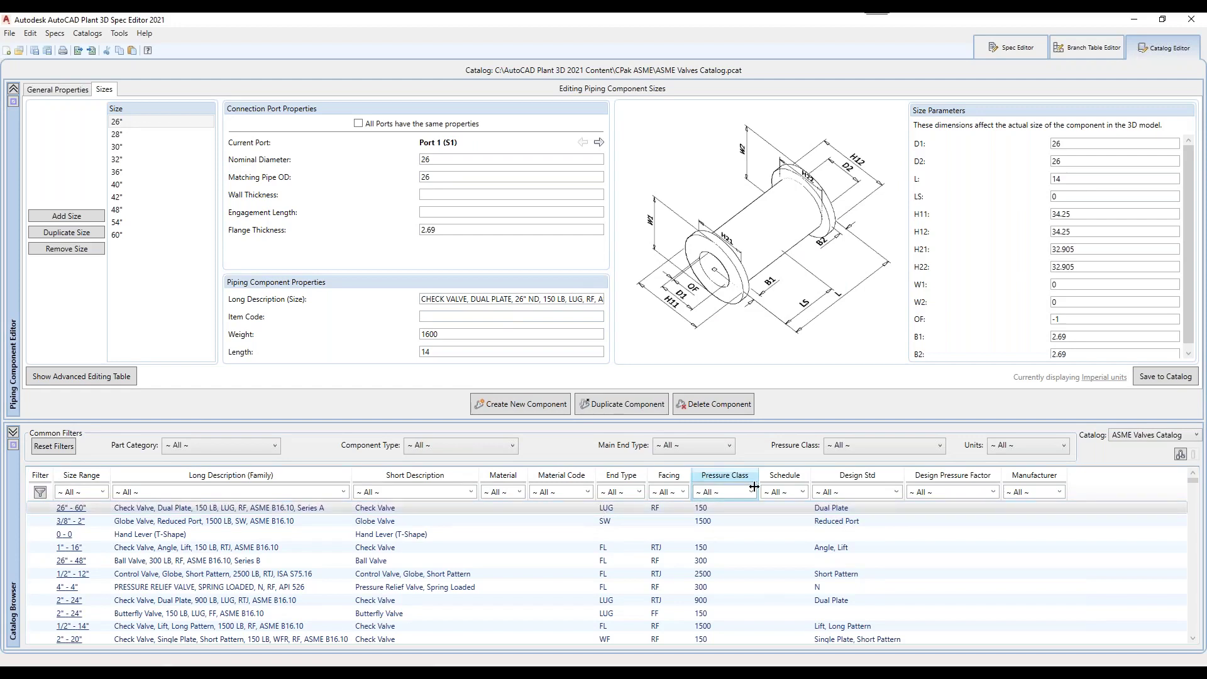
Filter the ASME Valves Catalog to pressure class 150 and start a new Imperial elbow component sized from 1" to 2".
click(751, 491)
click(708, 534)
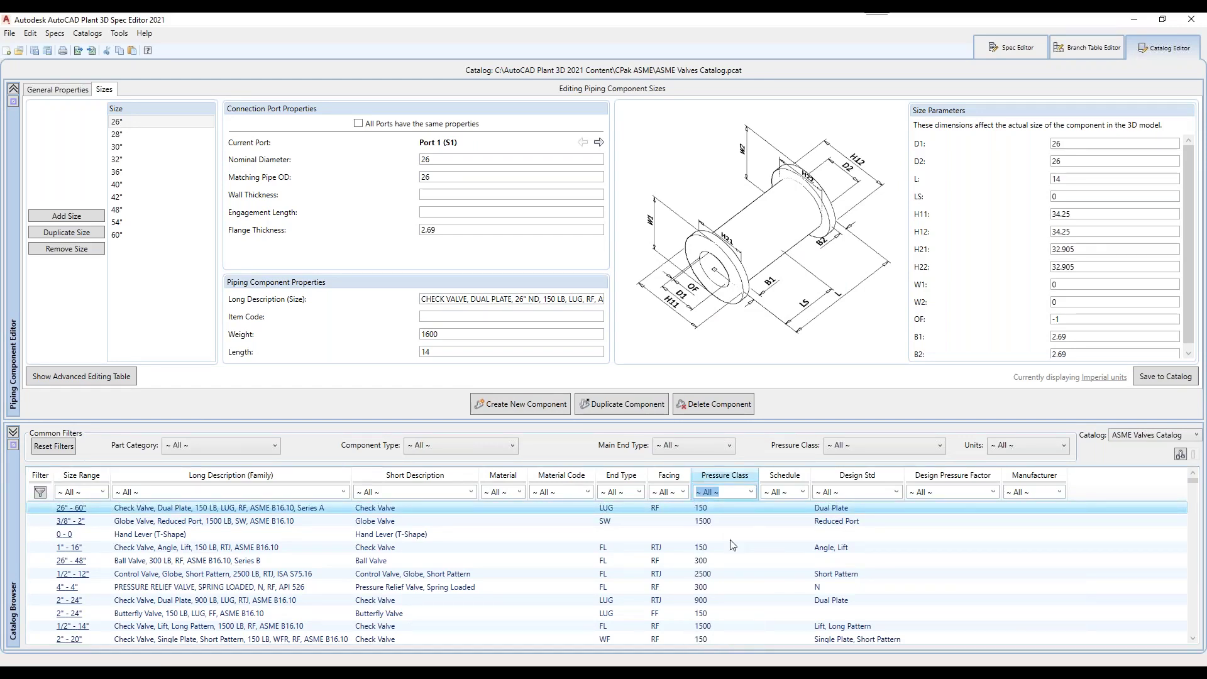
click(519, 406)
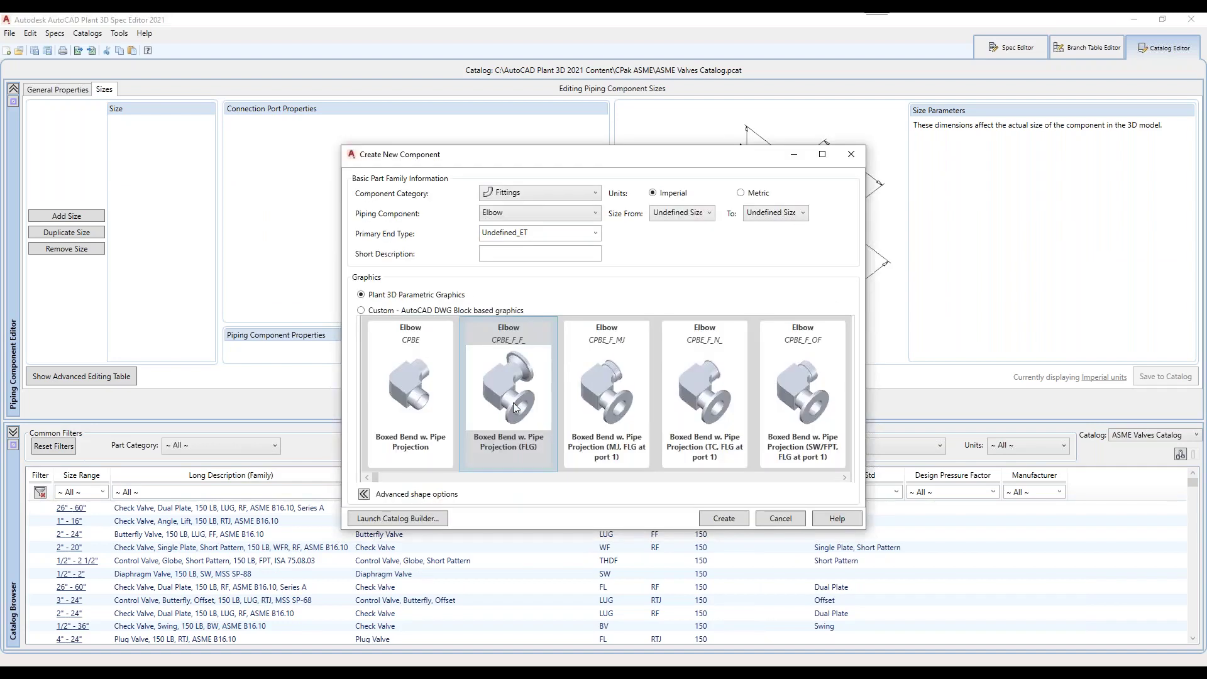
click(673, 214)
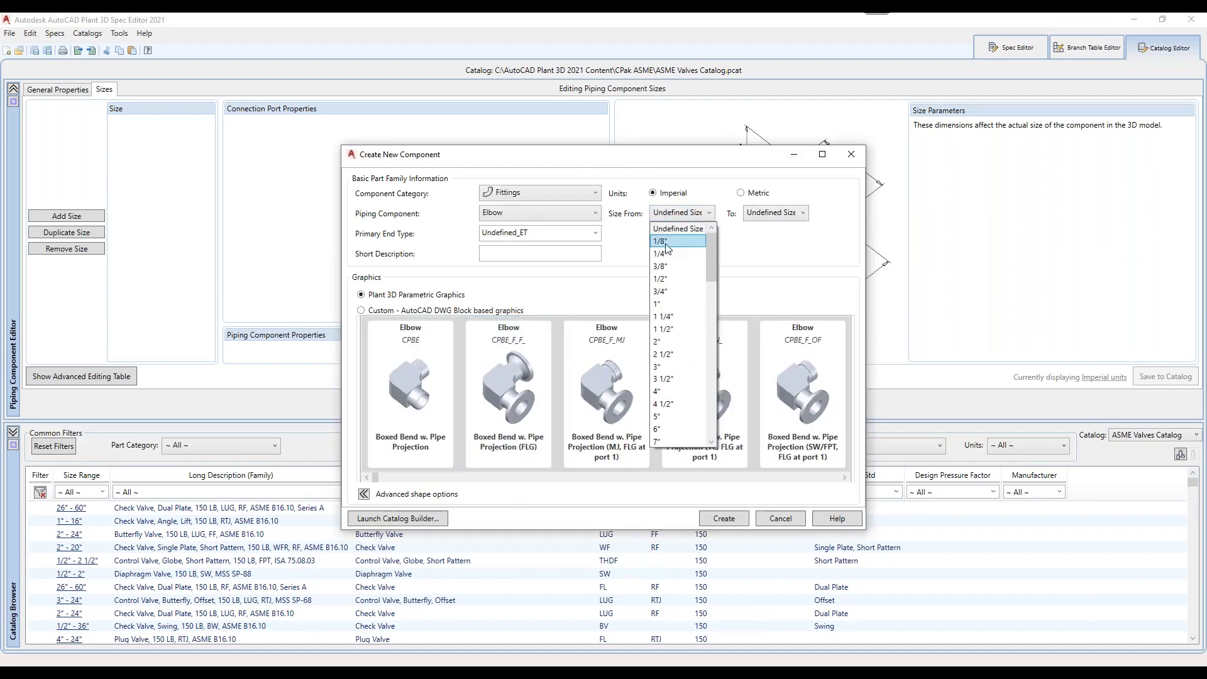
click(658, 304)
click(775, 213)
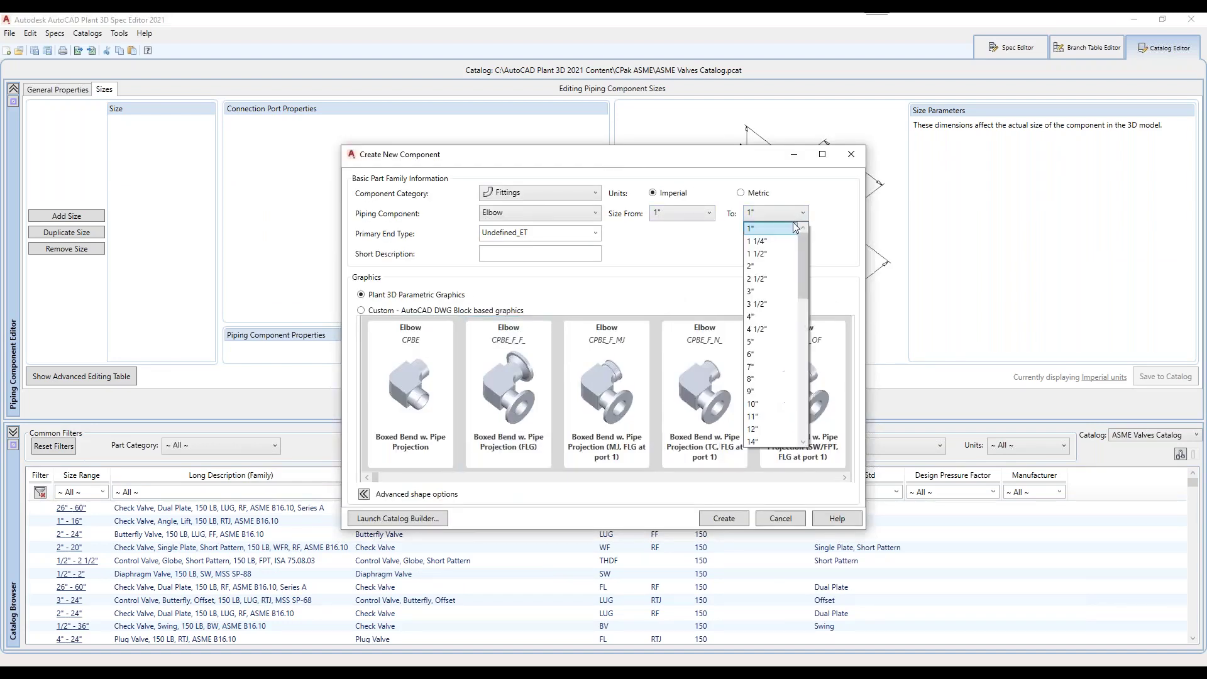
click(758, 279)
Give the new elbow the short description "test", choose the Boxed Bend w. Pipe Projection (FLG) graphic, and create the component.
click(547, 249)
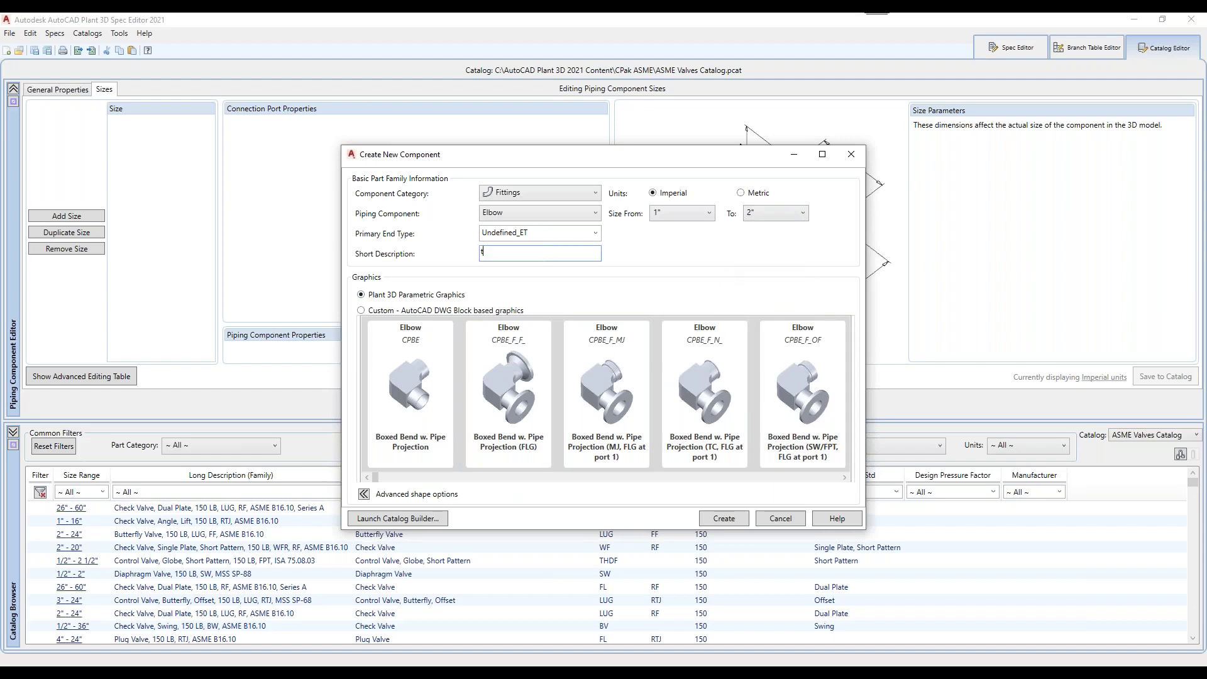
click(722, 520)
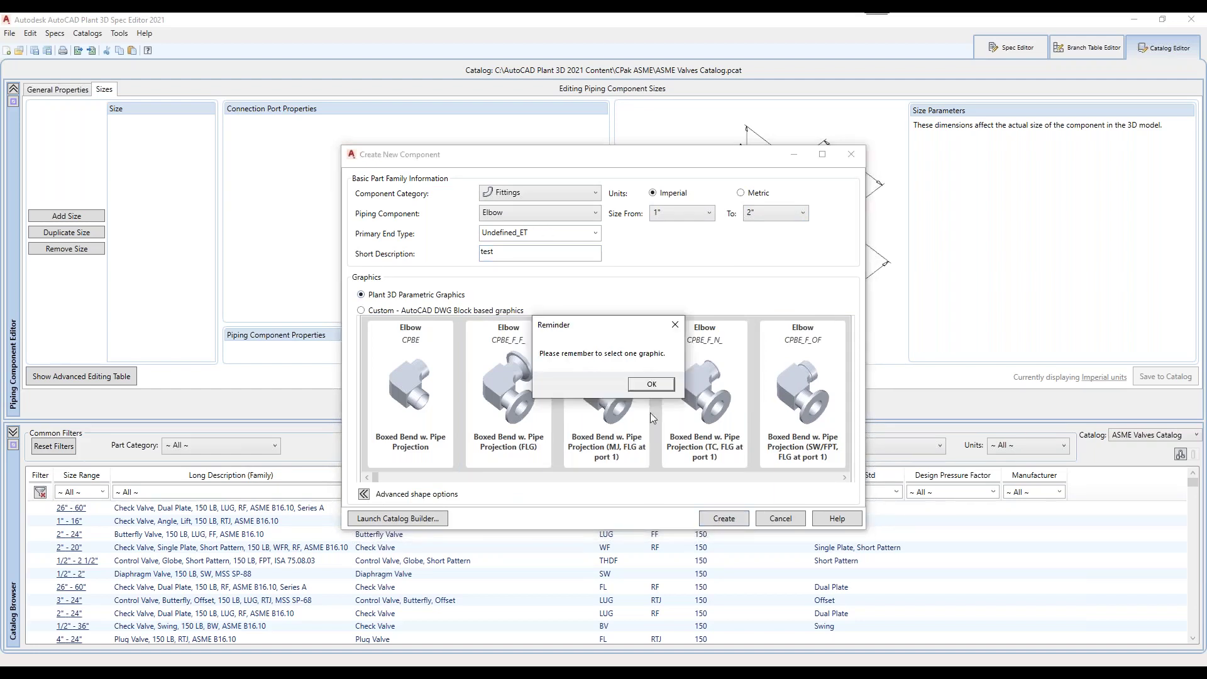
click(651, 384)
click(509, 390)
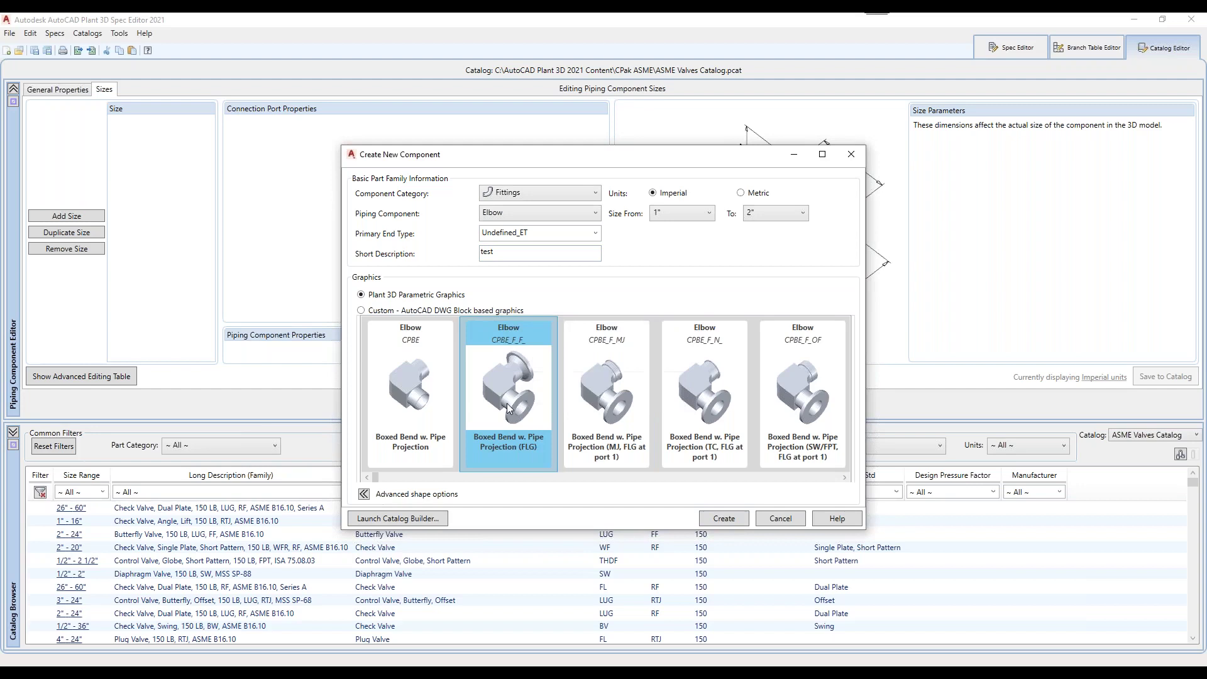
click(717, 519)
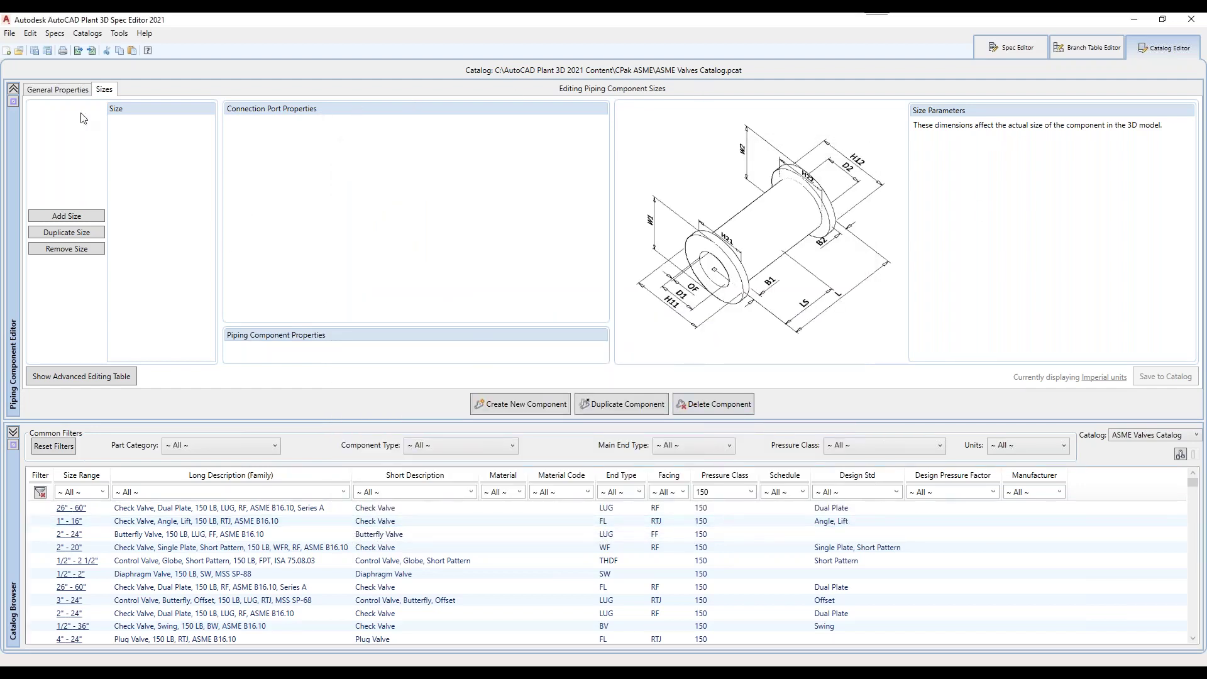
Check the general properties and sizes of the new component, and view the sizes of the flanged 26"-60" dual plate check valve.
click(67, 90)
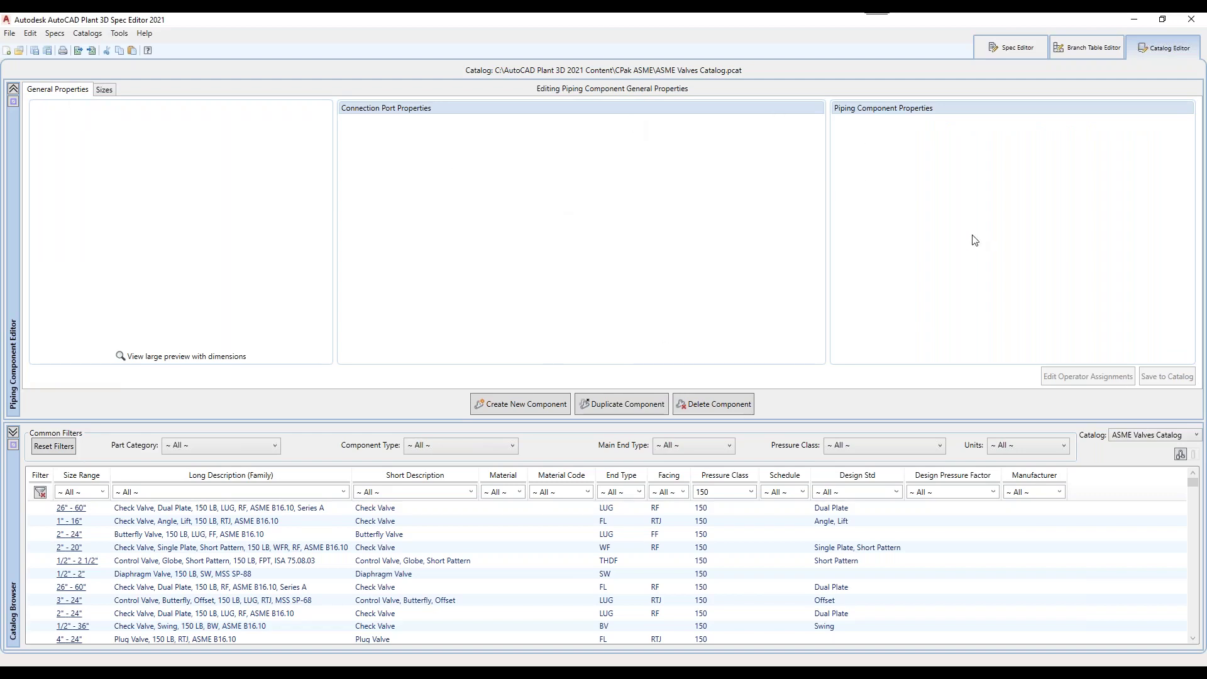
click(109, 91)
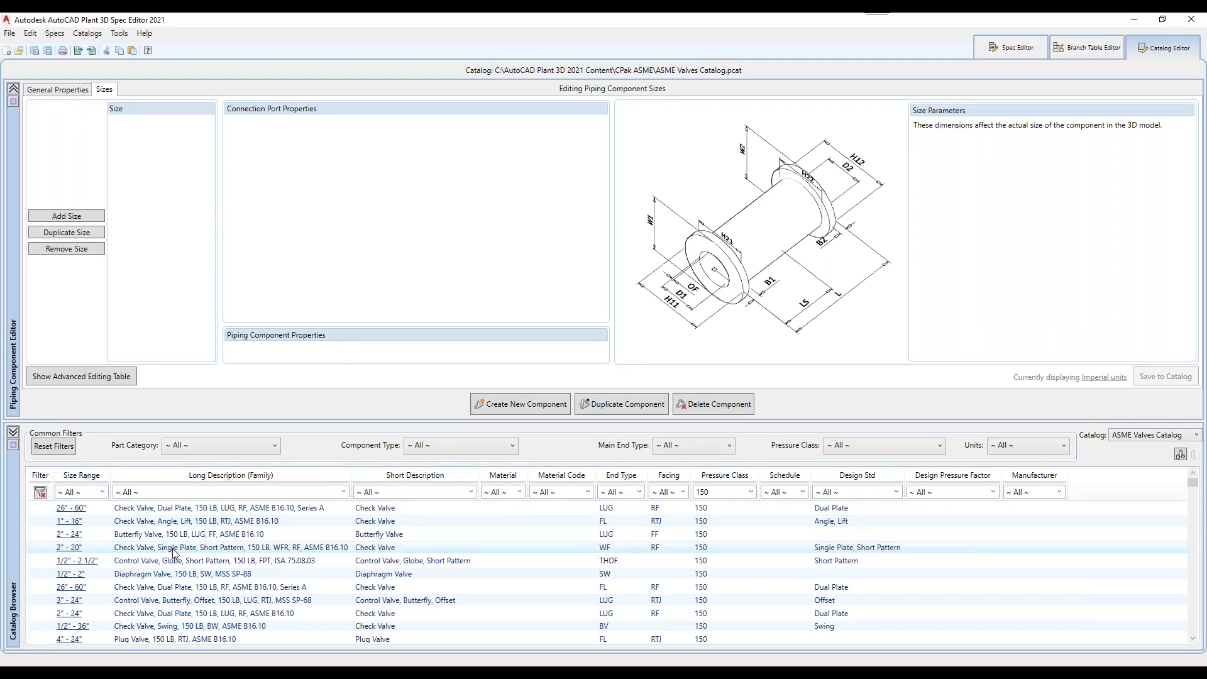
click(377, 547)
click(158, 587)
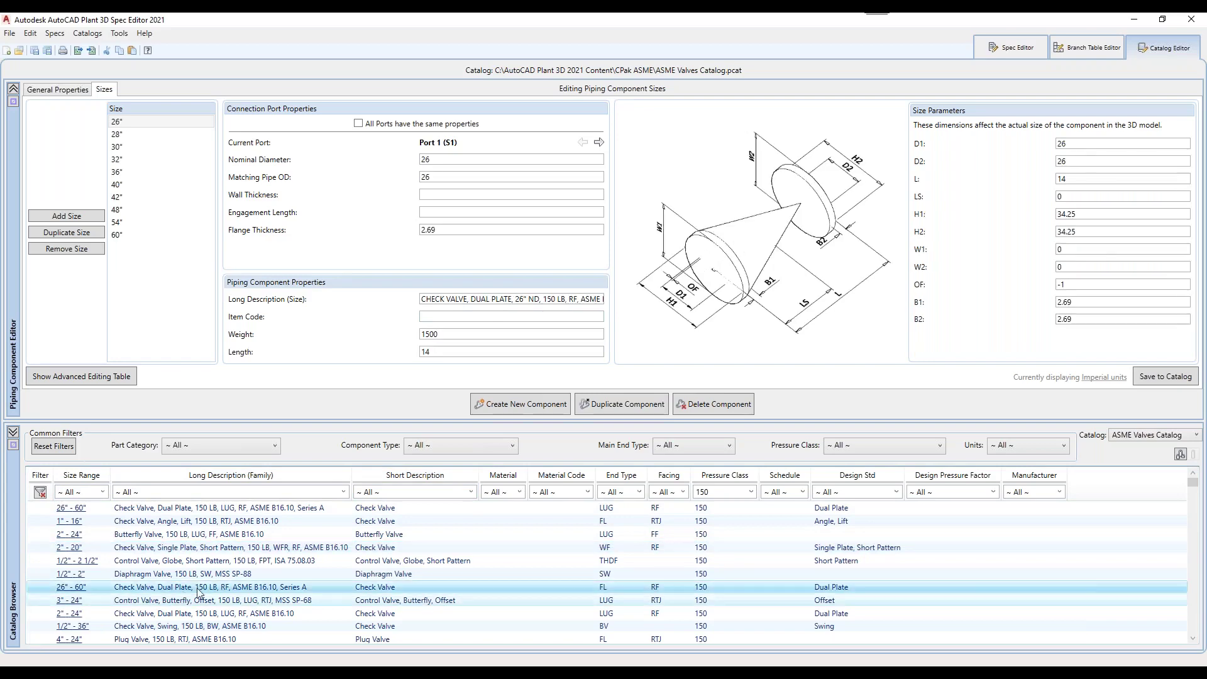
Clear the catalog filter and create a 1" Imperial elbow with short description "test" and the Boxed Bend w. Pipe Projection (FLG) graphic.
click(41, 493)
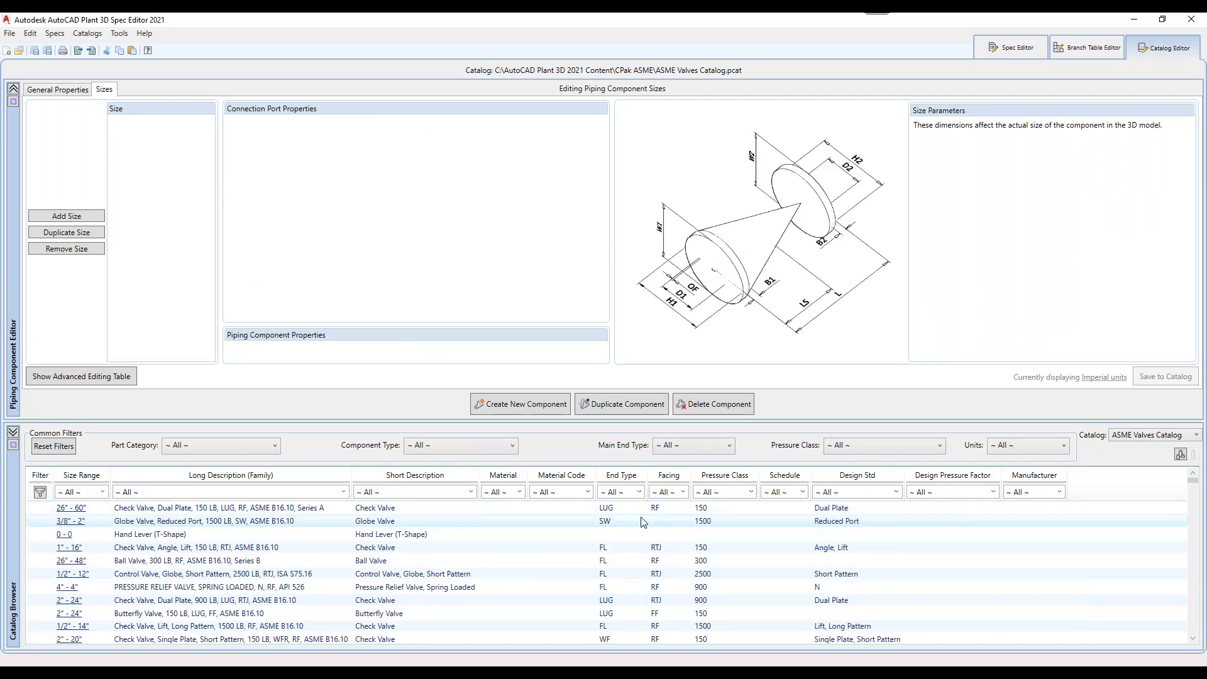
click(501, 406)
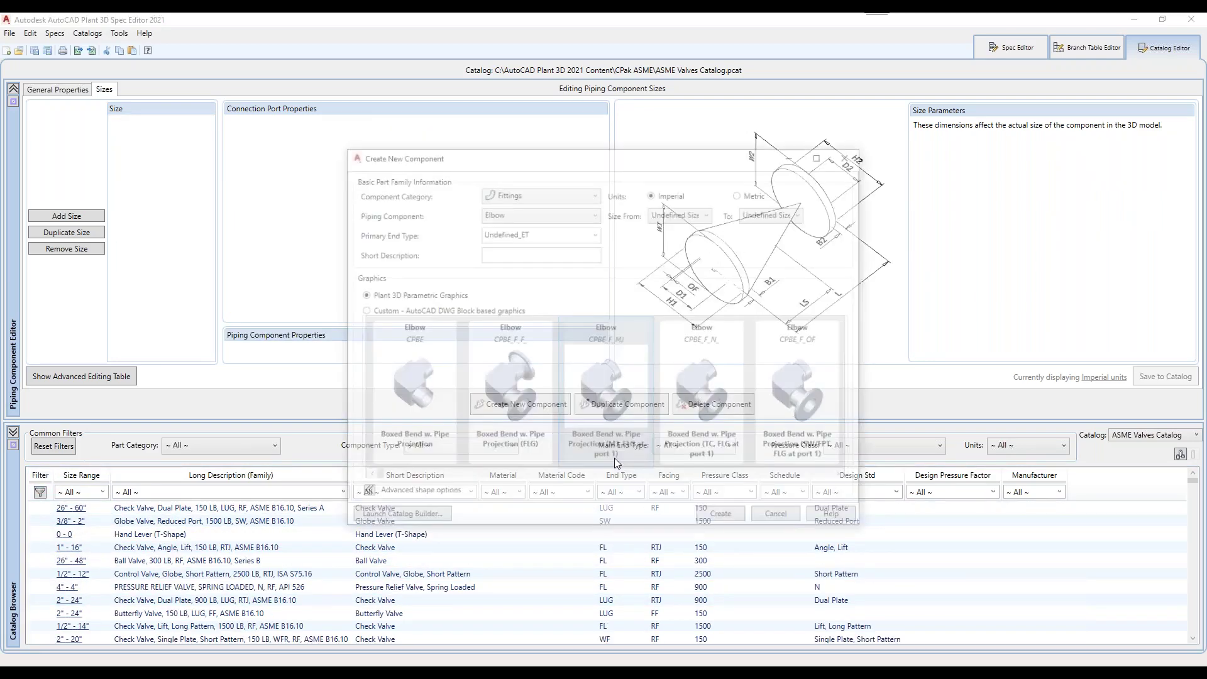
click(709, 213)
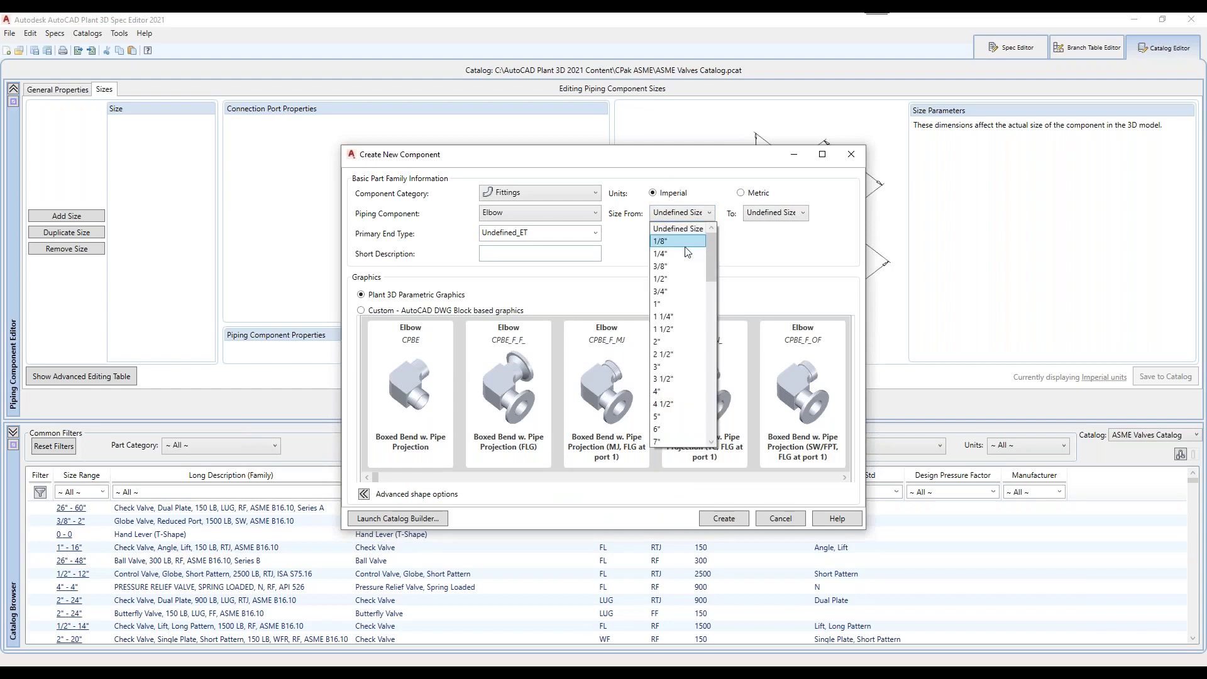
click(674, 304)
click(545, 257)
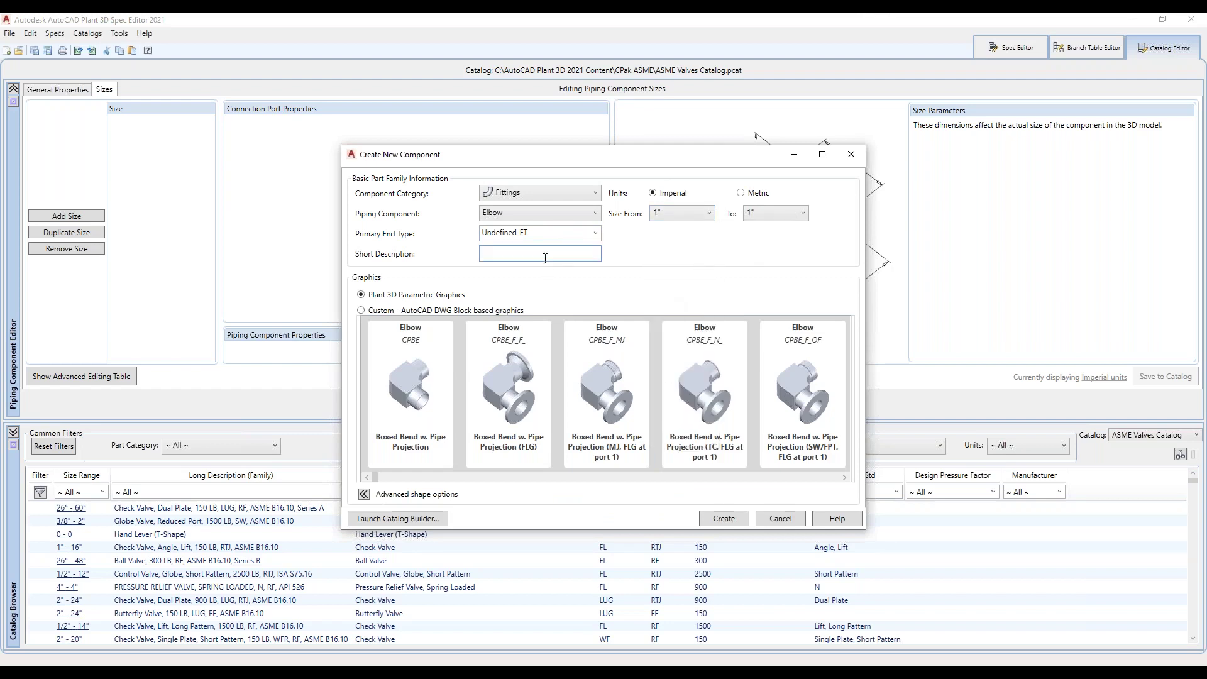
text(test)
click(487, 409)
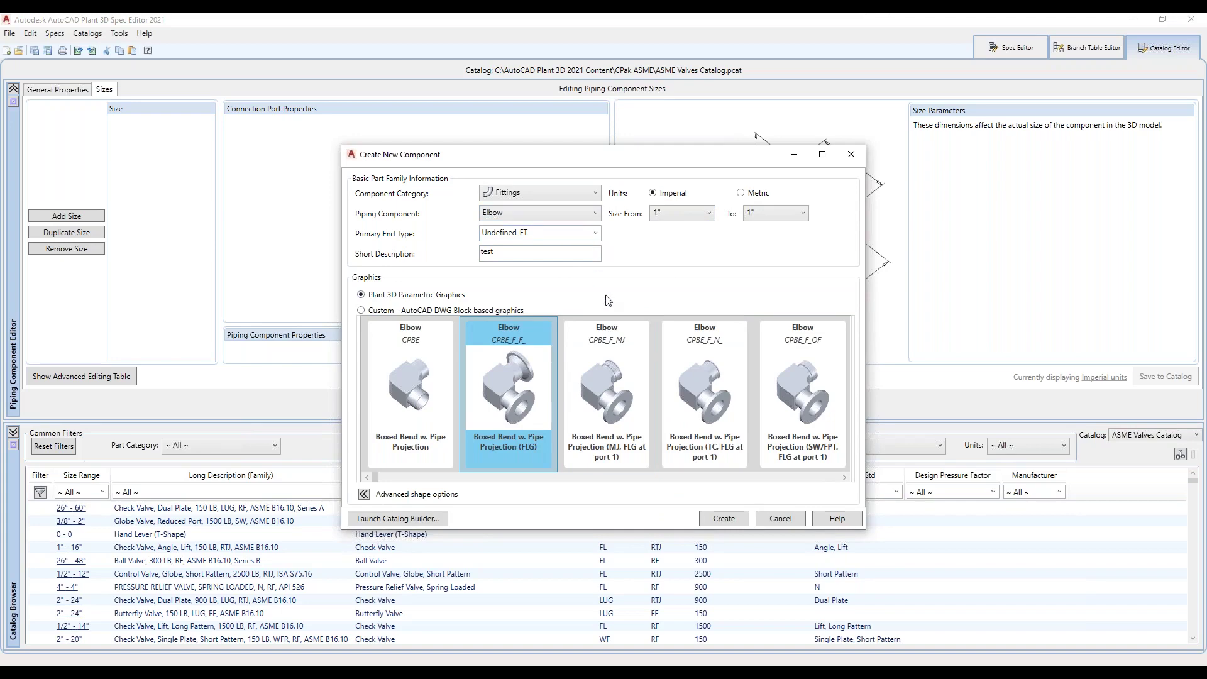
click(724, 519)
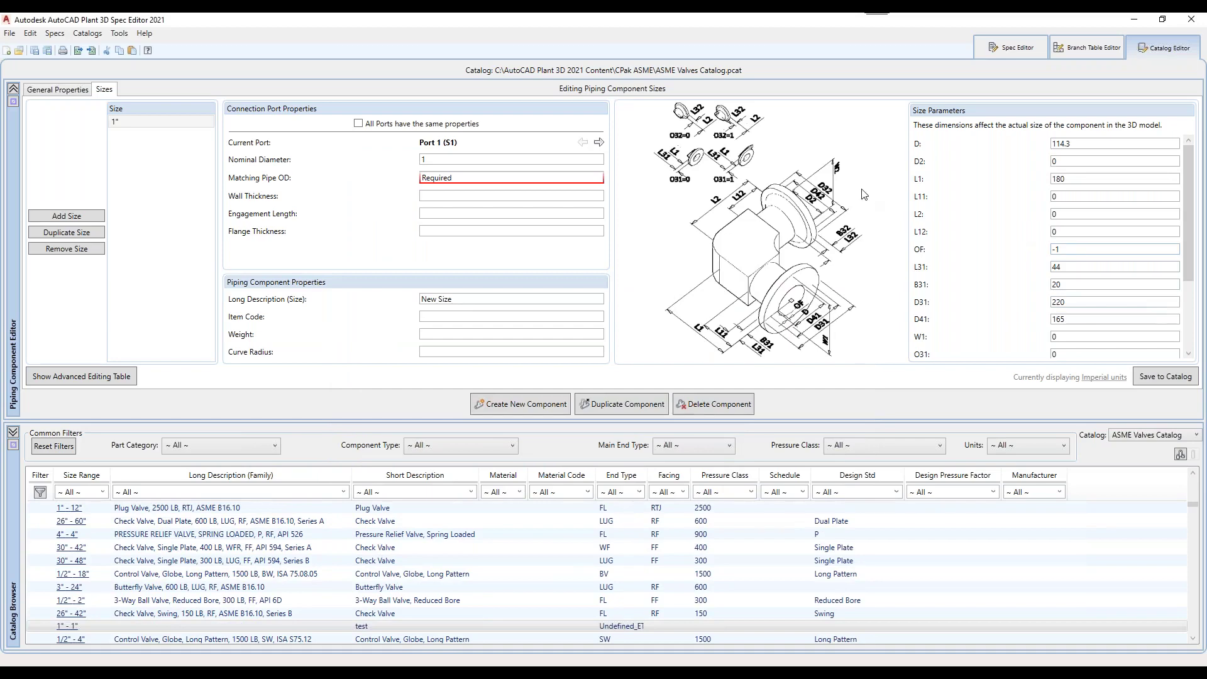
Examine the general properties and size definition of the new 1" test elbow.
click(53, 88)
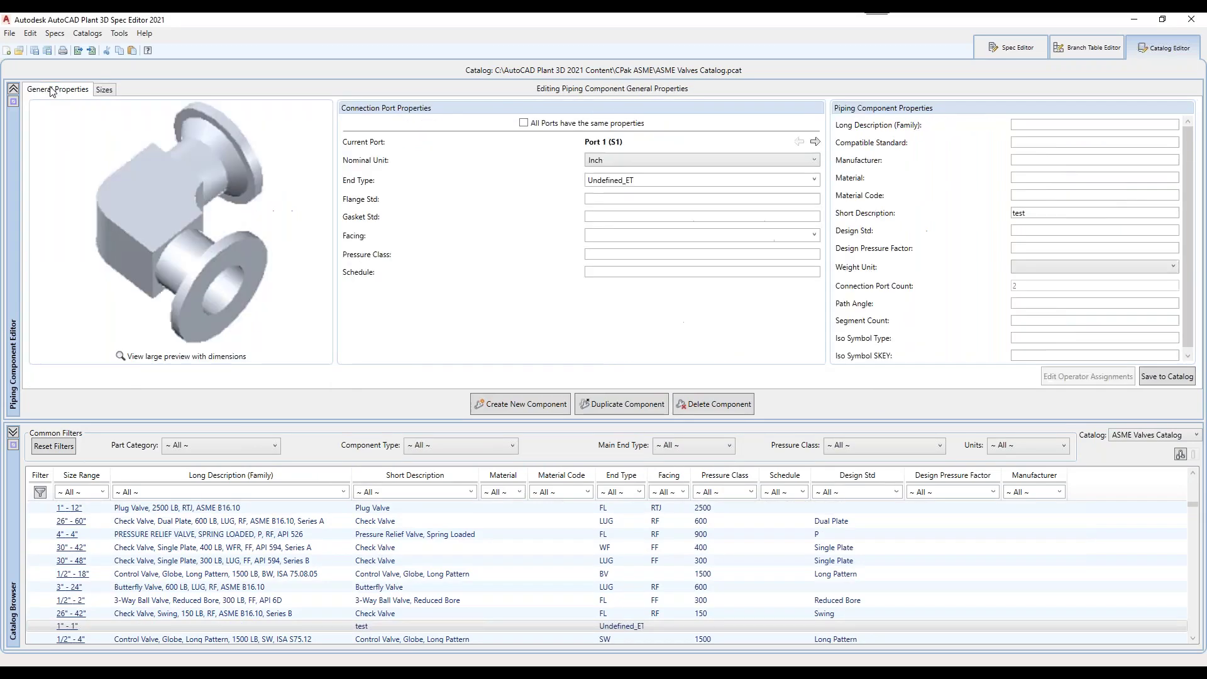
click(104, 90)
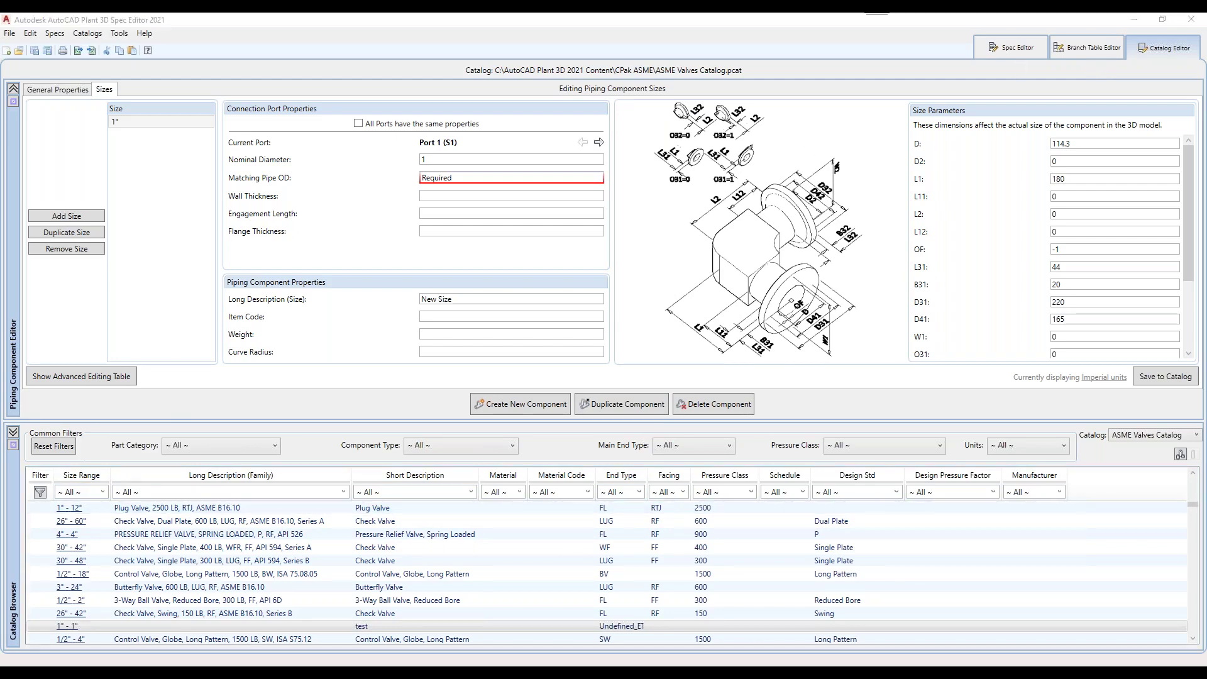
click(544, 620)
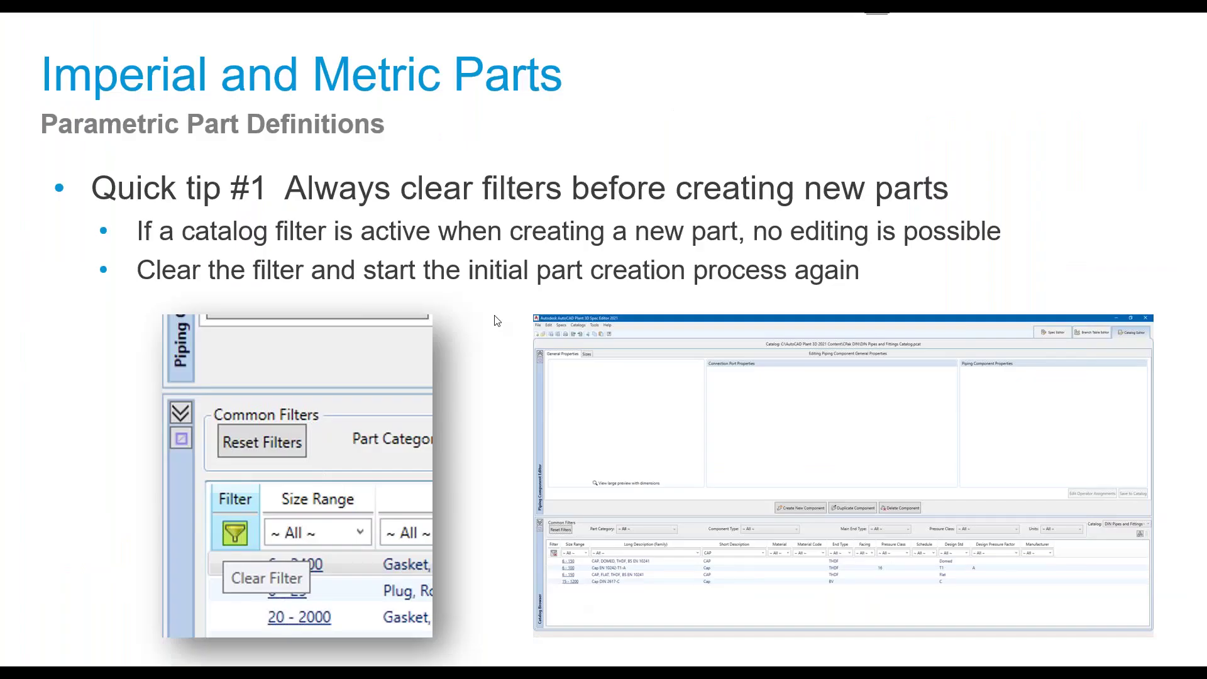
click(496, 321)
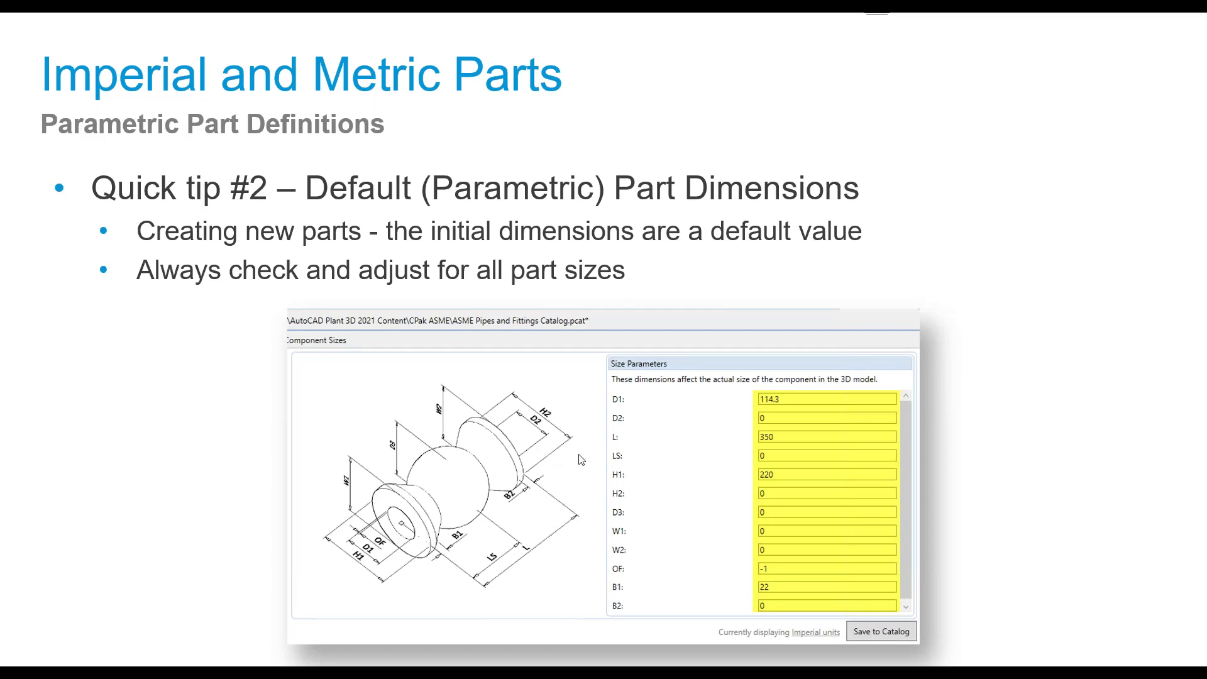
Return to the AutoCAD Plant 3D Spec Editor and look through all size parameters of the 1" test elbow.
key(alt+Tab)
click(602, 276)
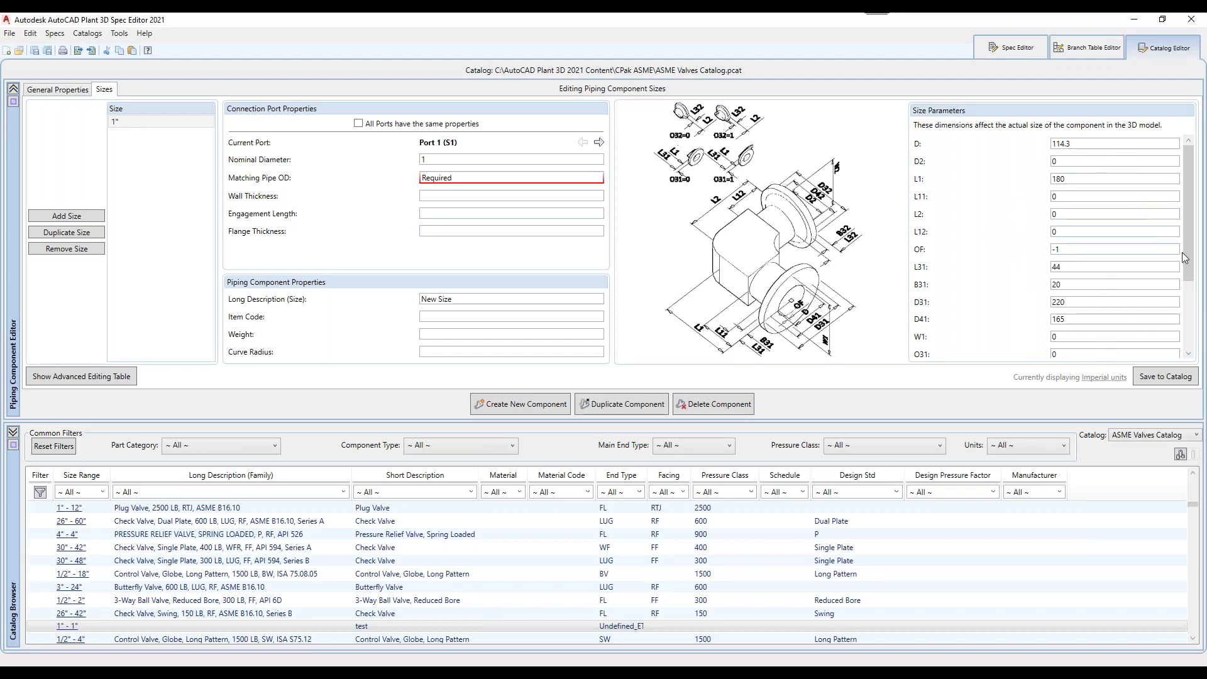
scroll(1185, 257, down, 3)
scroll(1185, 257, up, 3)
drag(1190, 278, 1189, 242)
Check which units the catalog is edited in, and examine the D, L12 and OF size parameters of the 1" test elbow.
click(87, 33)
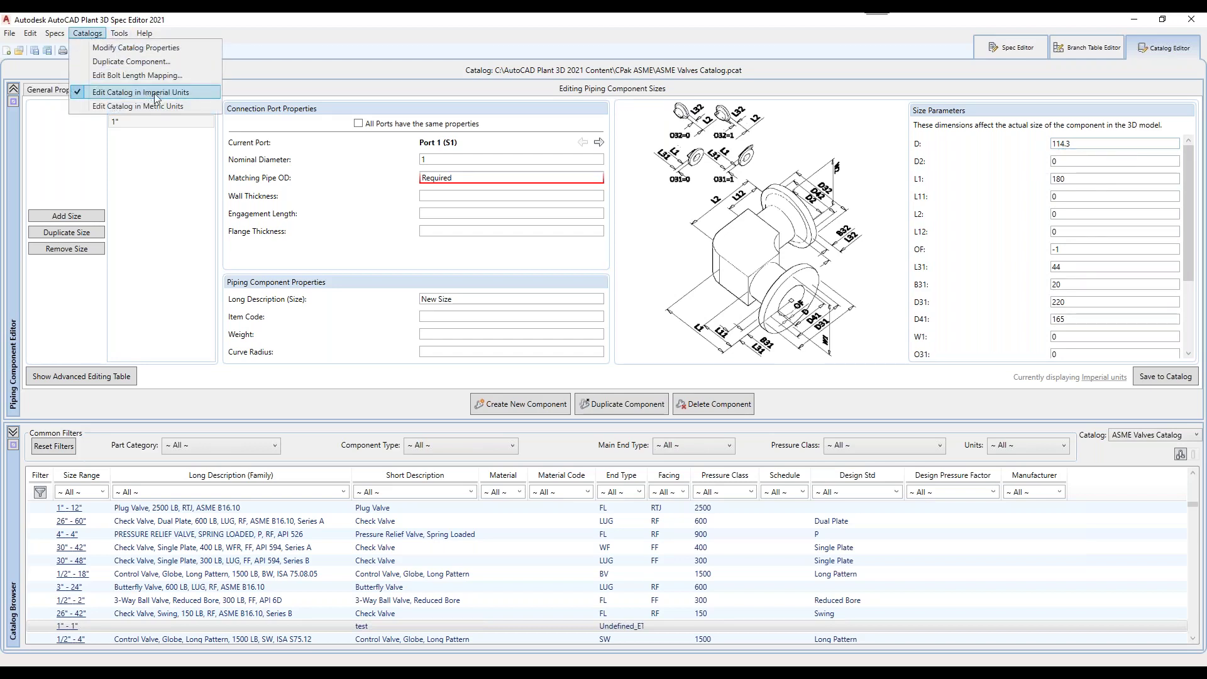
click(982, 208)
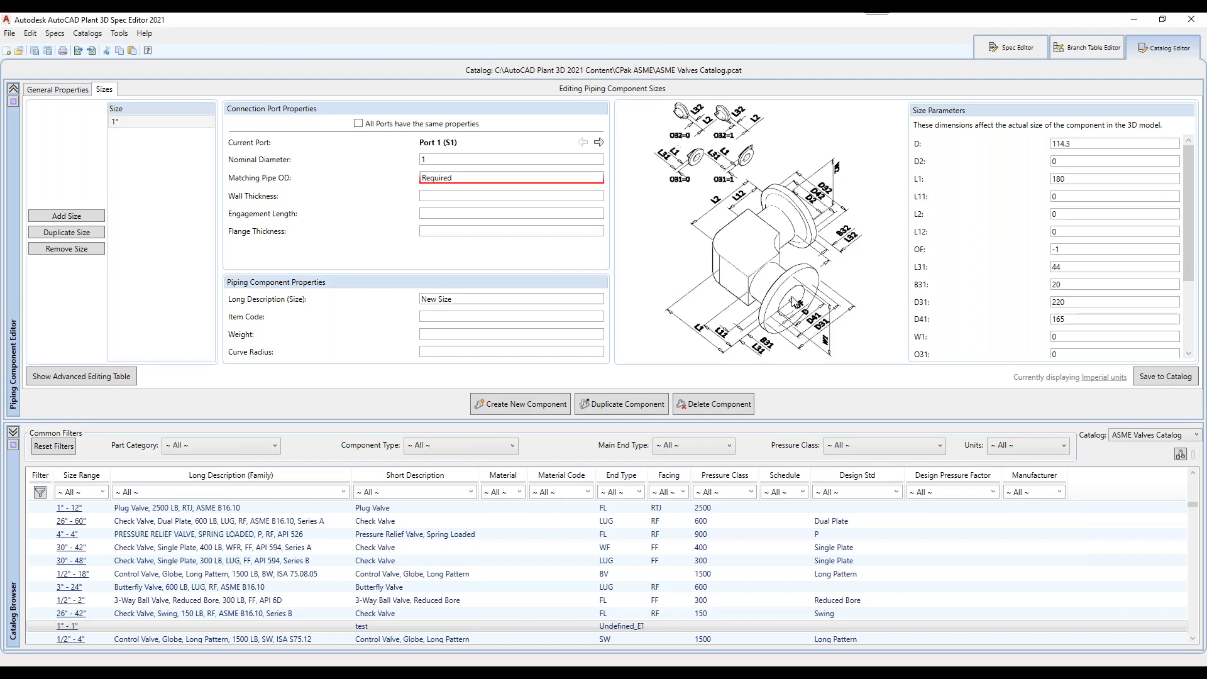
double_click(1062, 144)
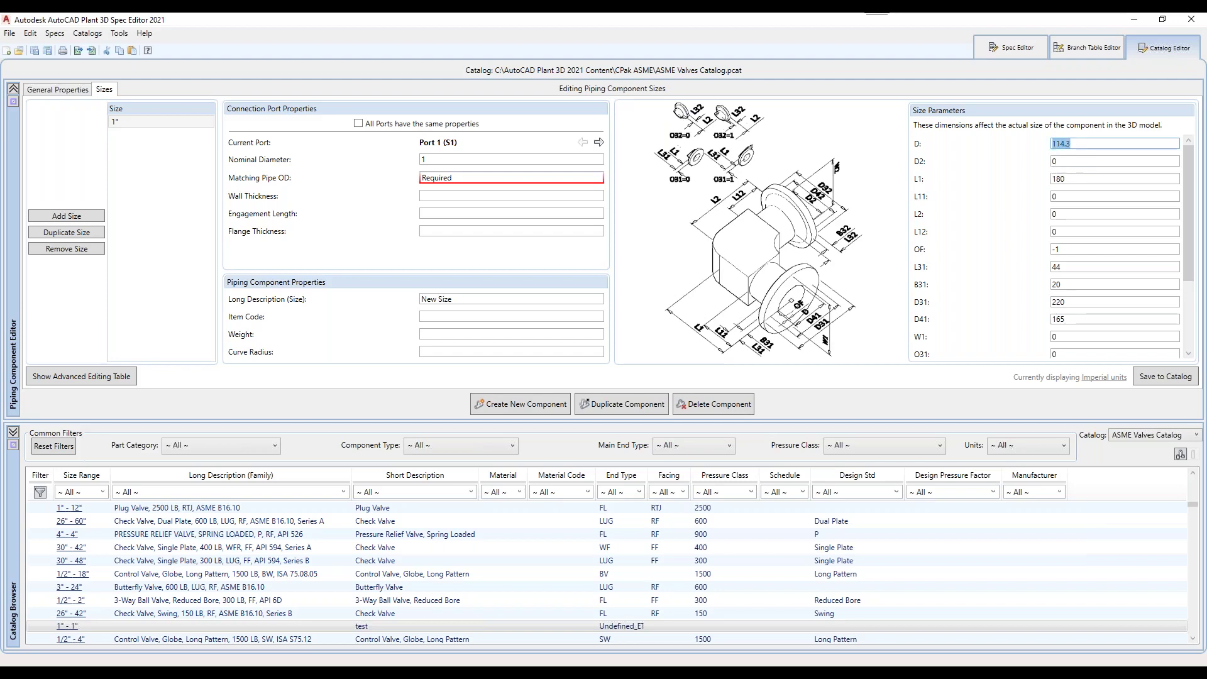
click(1076, 147)
drag(1062, 144, 1051, 144)
mouse_move(1193, 277)
mouse_down()
mouse_move(1198, 349)
mouse_move(1190, 274)
mouse_up()
click(1060, 231)
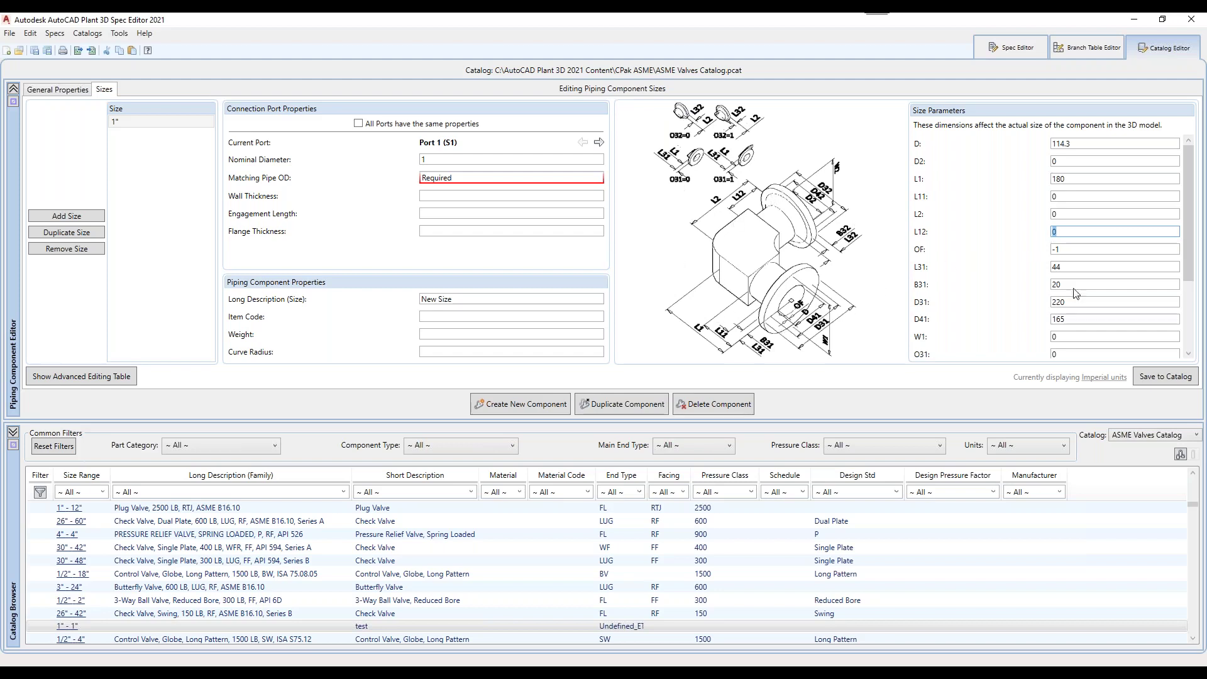
key(Tab)
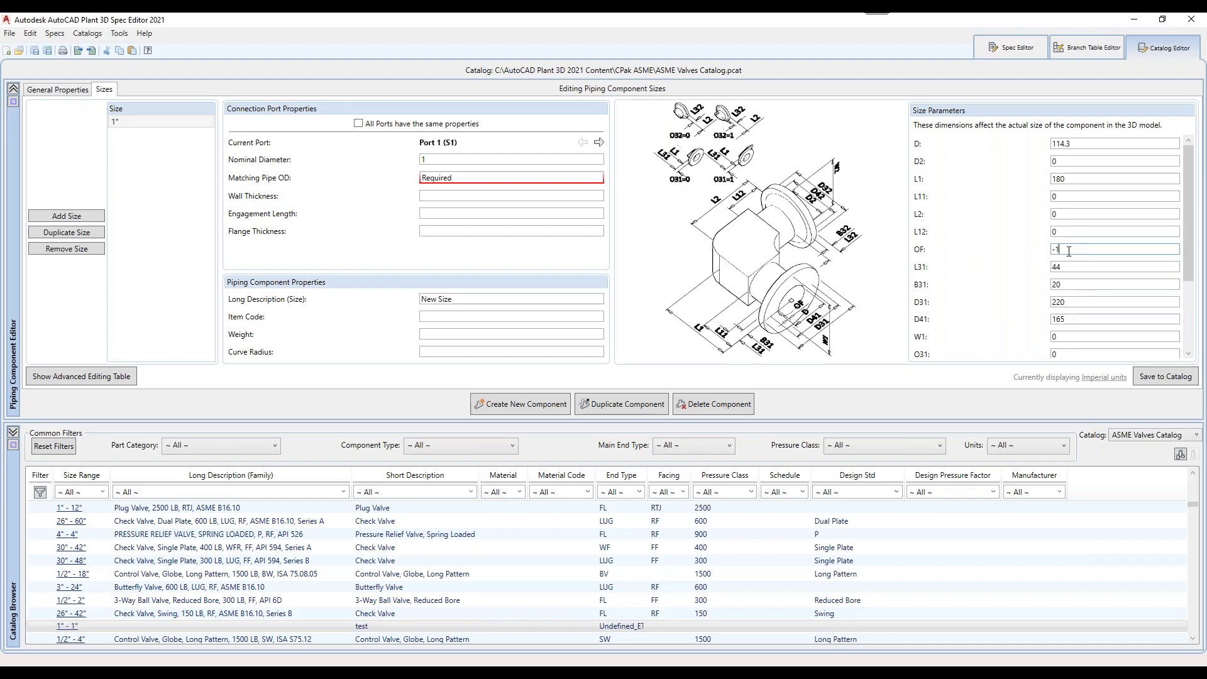
click(1068, 232)
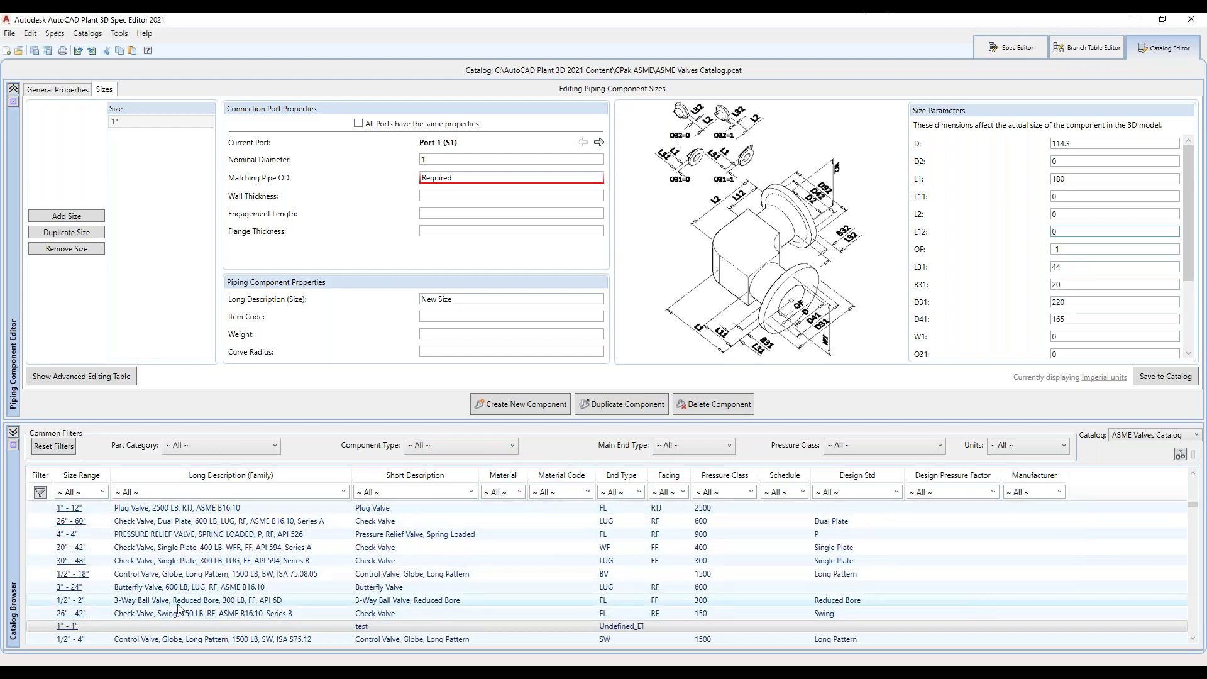
Leave the 1" test elbow without saving it and view the sizes of the 26"-42" swing check valve, 150 LB.
click(566, 614)
click(582, 380)
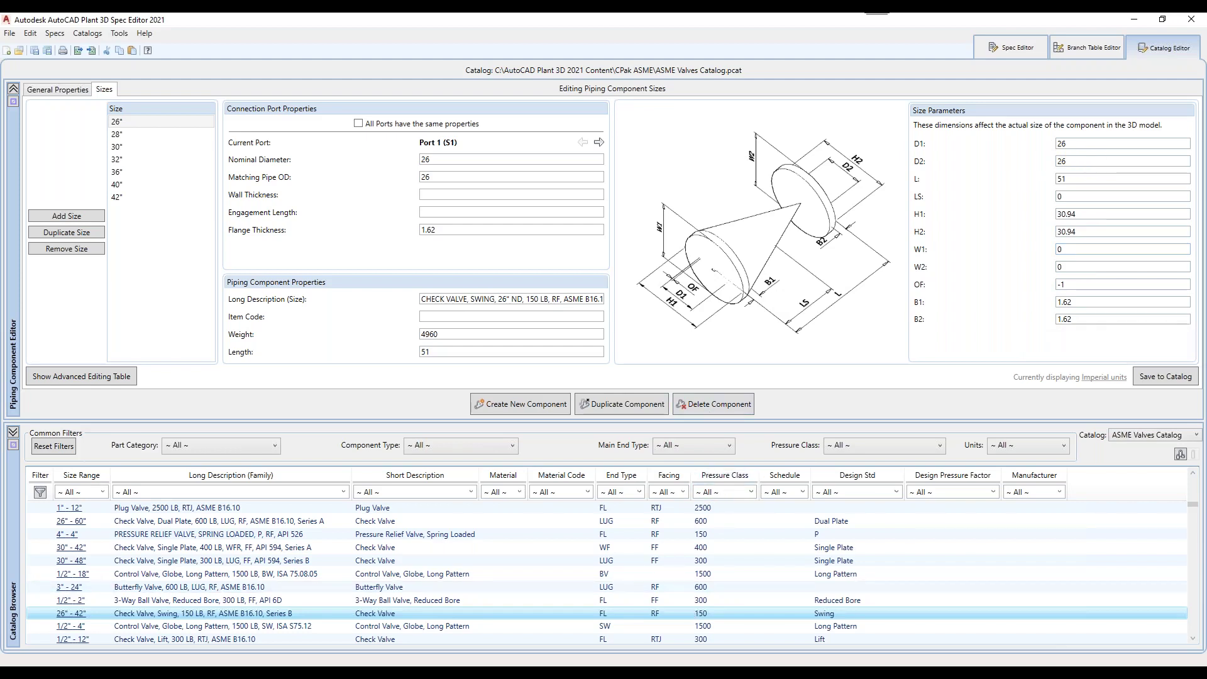
click(539, 620)
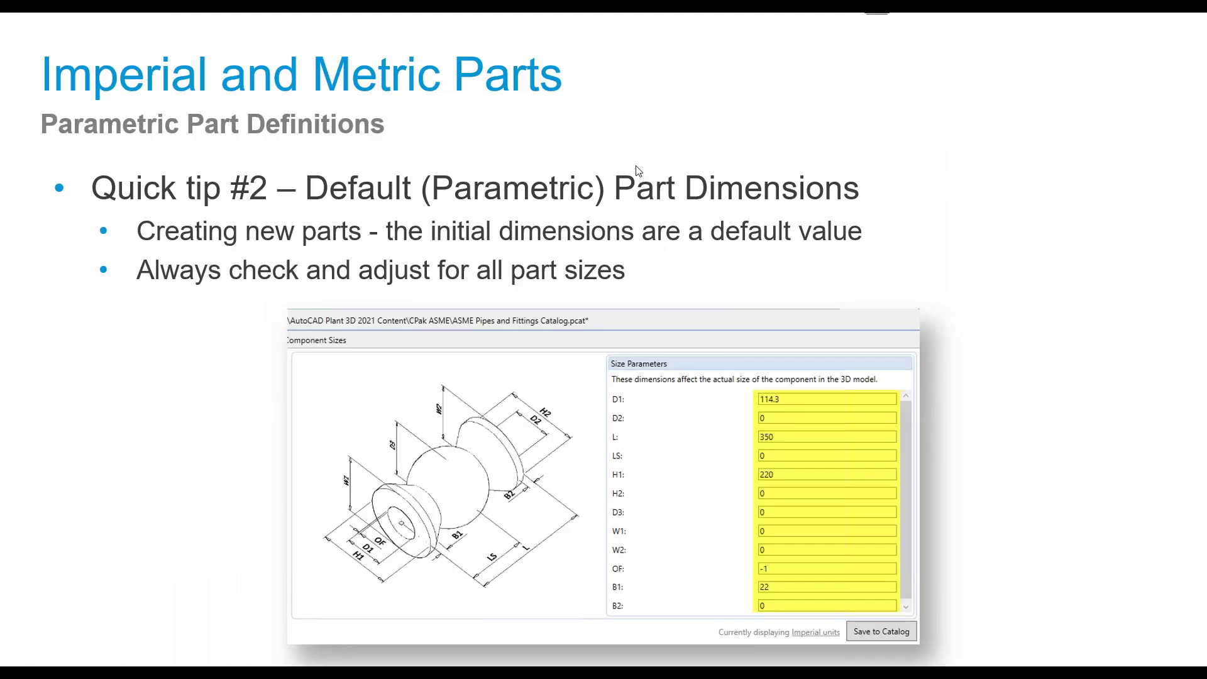